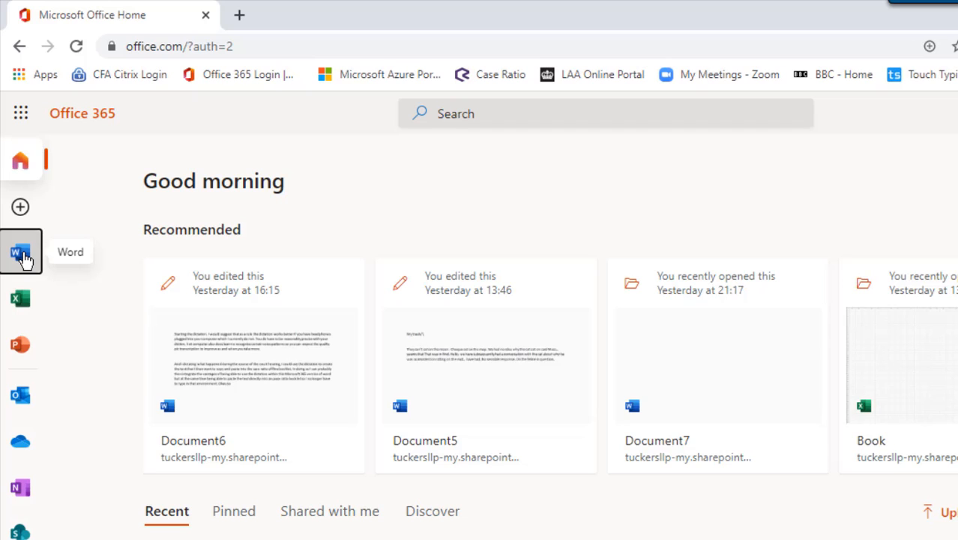
Step: Open Word from the Office 365 home page in a new browser tab
{"action": "right_click", "coordinate": [25, 258]}
{"action": "left_click", "coordinate": [73, 267]}
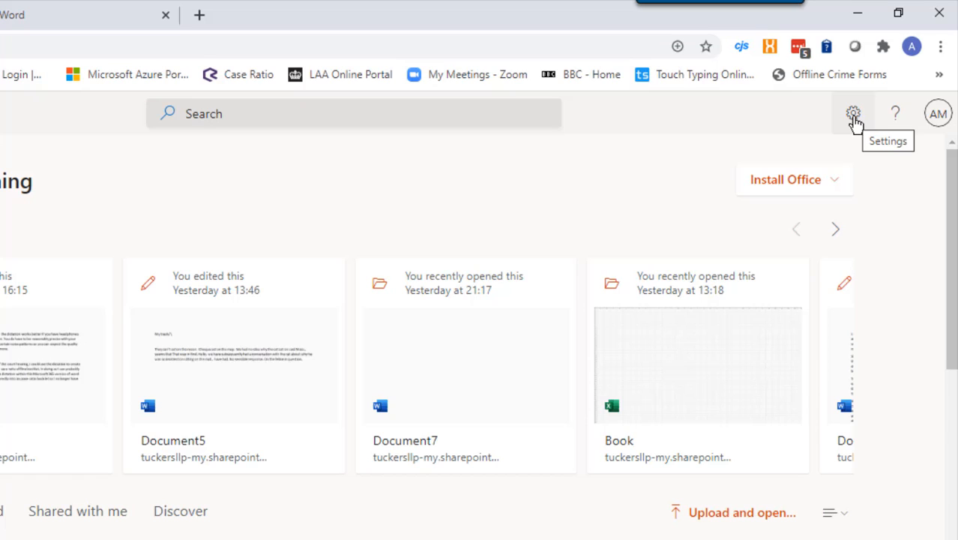
Step: Update the Microsoft account's display language to English (United Kingdom) and decline signing out
{"action": "left_click", "coordinate": [855, 117]}
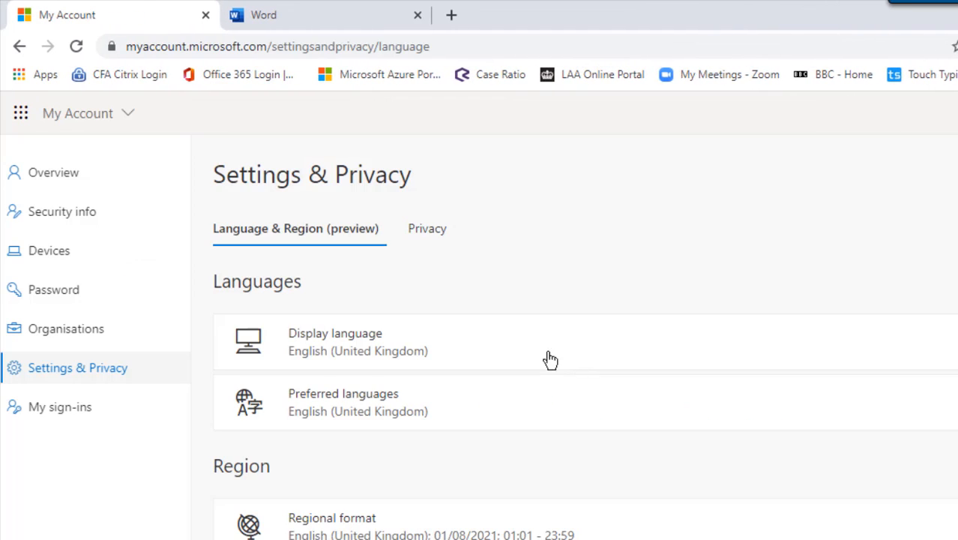
{"action": "left_click", "coordinate": [527, 358]}
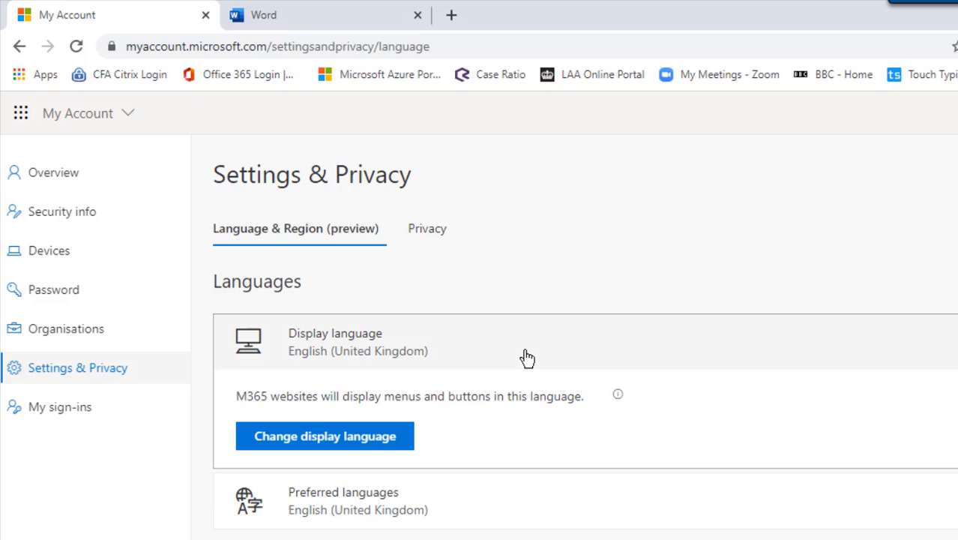
{"action": "left_click", "coordinate": [324, 438]}
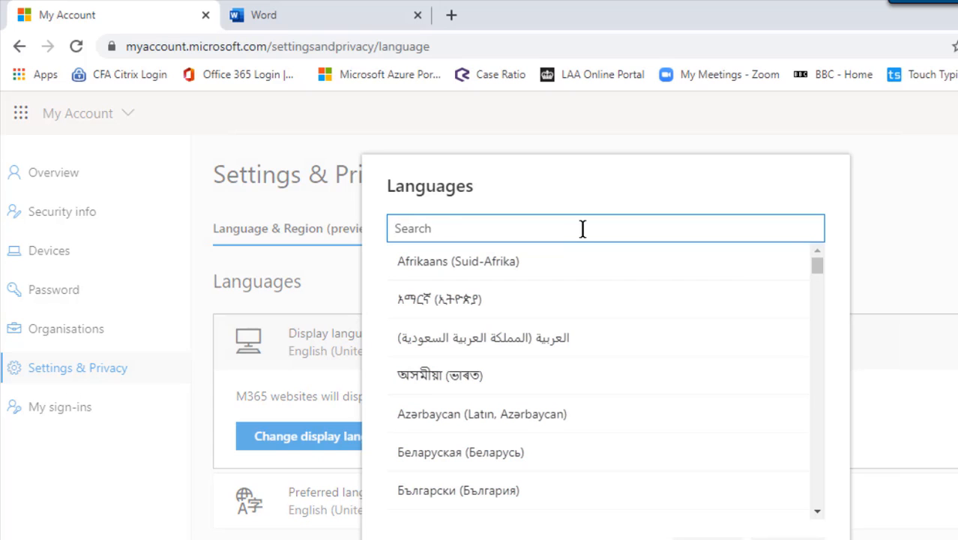
{"action": "type", "text": "engl"}
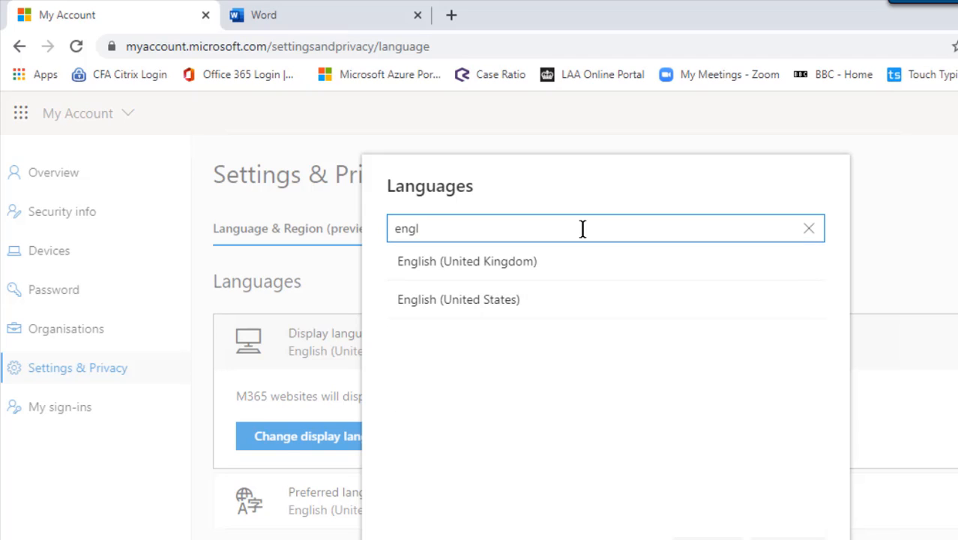
{"action": "left_click", "coordinate": [474, 272]}
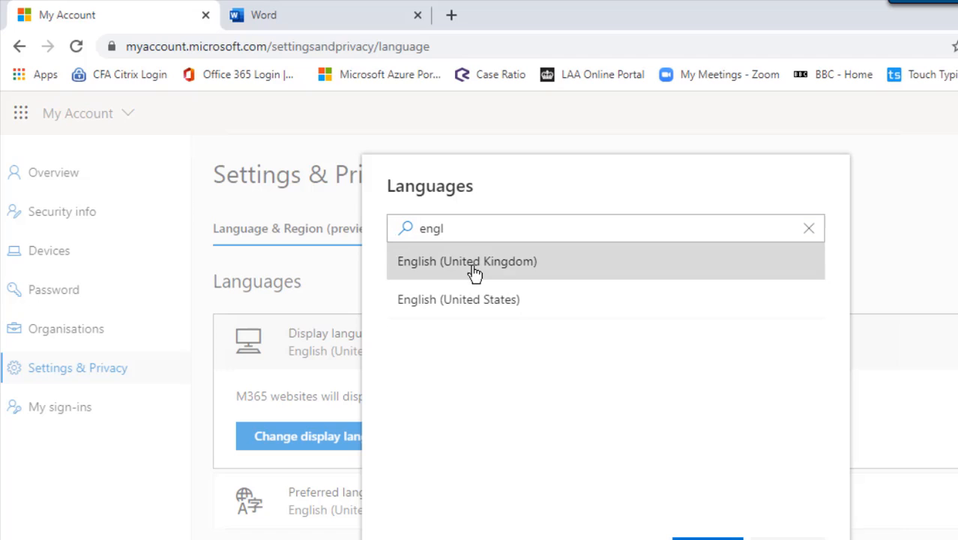
{"action": "left_click", "coordinate": [708, 539]}
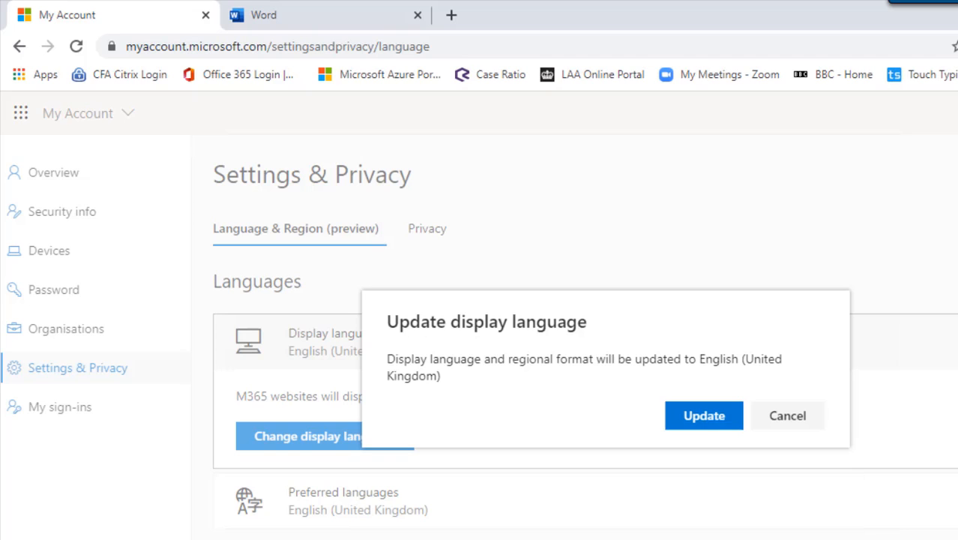
{"action": "left_click", "coordinate": [703, 421]}
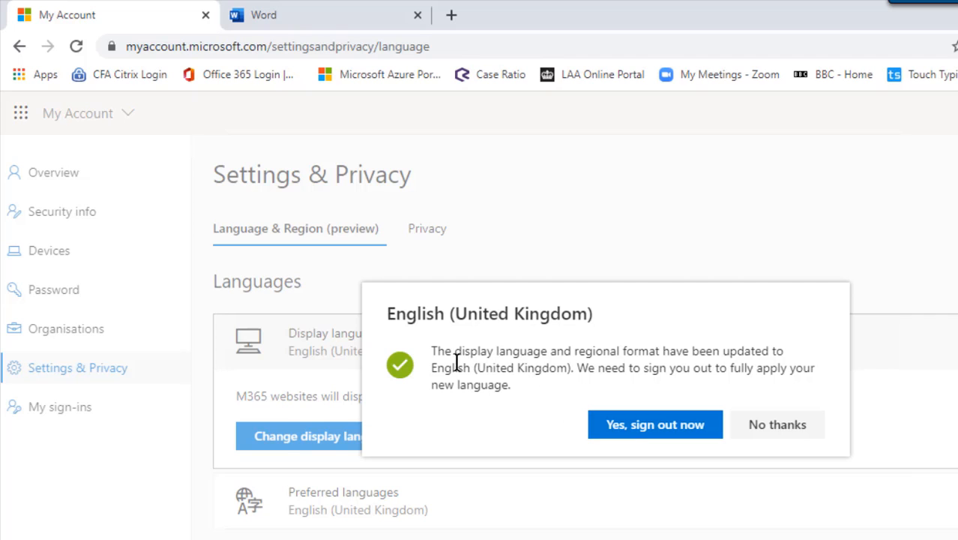
{"action": "left_click_drag", "start_coordinate": [456, 351], "coordinate": [548, 380]}
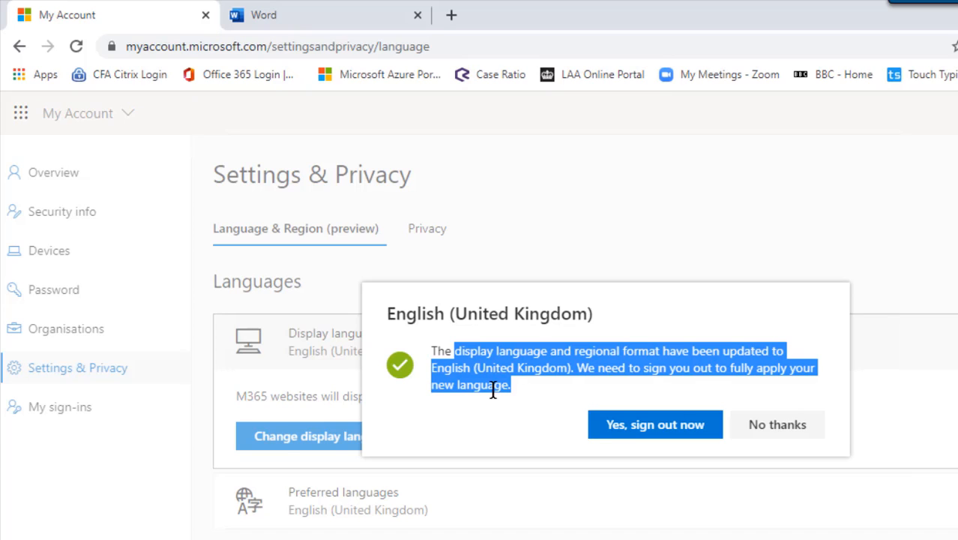
{"action": "left_click", "coordinate": [773, 430]}
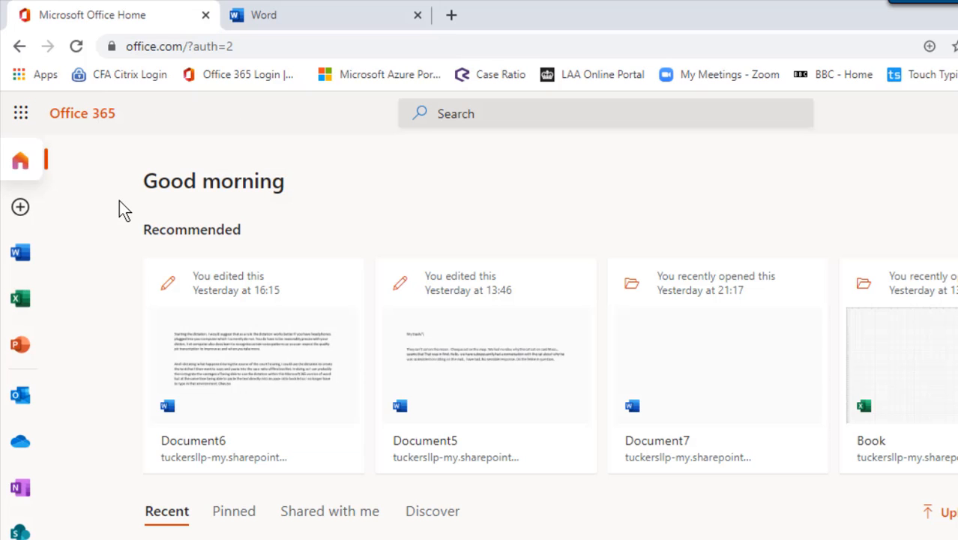
Step: Compare the browser version of Word with the desktop Word application, and return to the Office home page in Chrome
{"action": "left_click", "coordinate": [294, 27]}
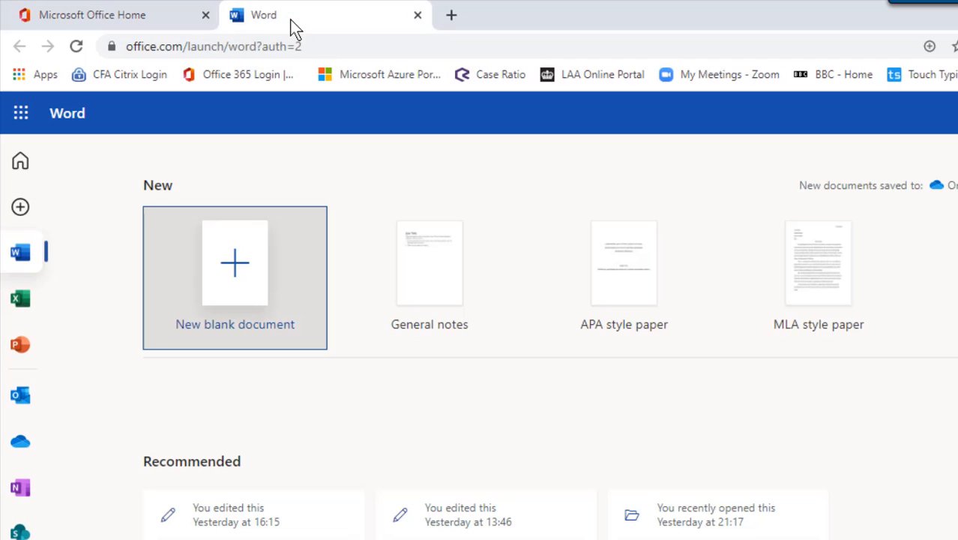
{"action": "left_click", "coordinate": [127, 25]}
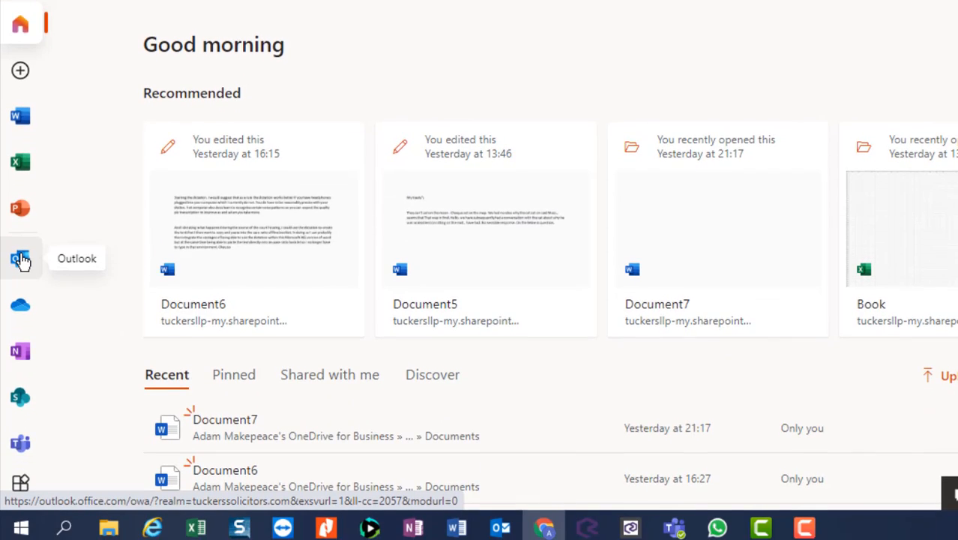
{"action": "left_click", "coordinate": [456, 511]}
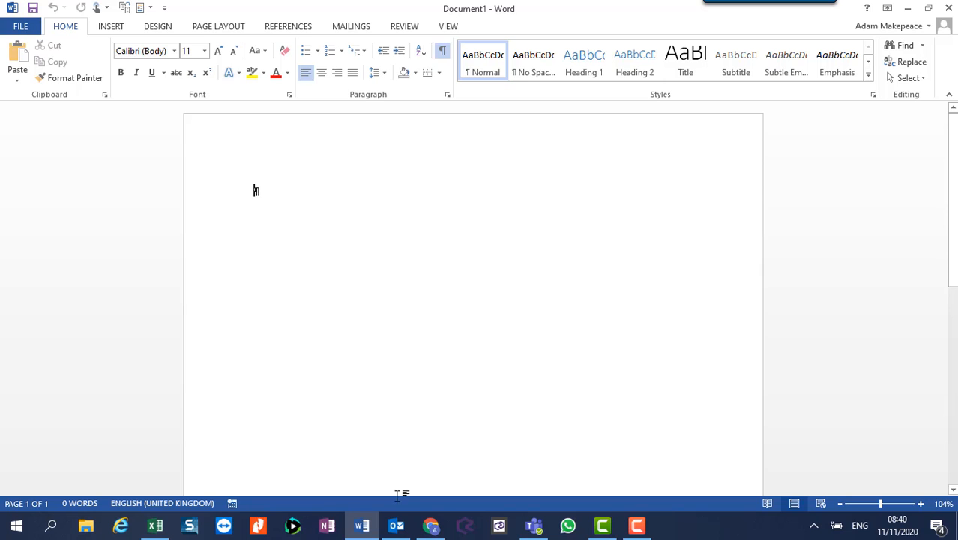
{"action": "left_click", "coordinate": [431, 527]}
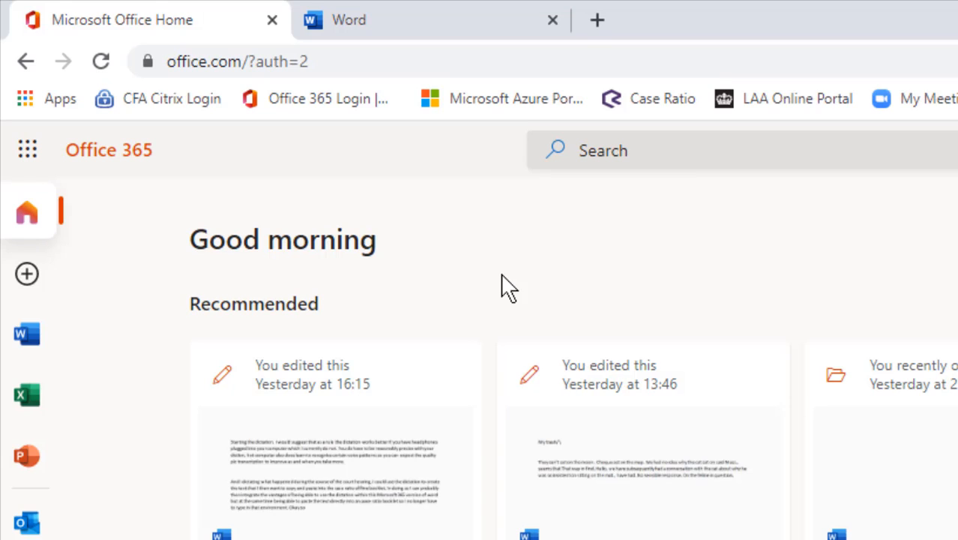
Step: Create a new blank document in the browser version of Word and start Dictate
{"action": "left_click", "coordinate": [397, 39]}
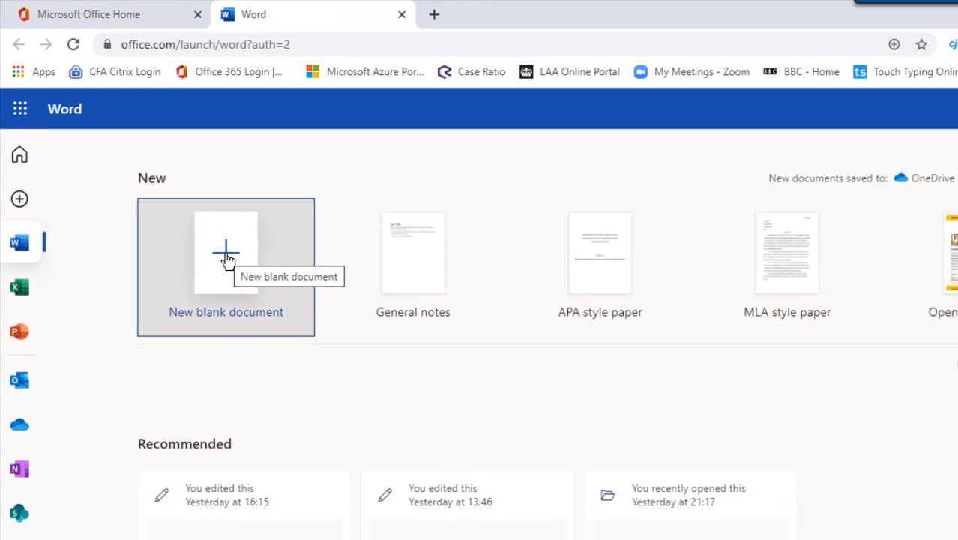
{"action": "left_click", "coordinate": [312, 354]}
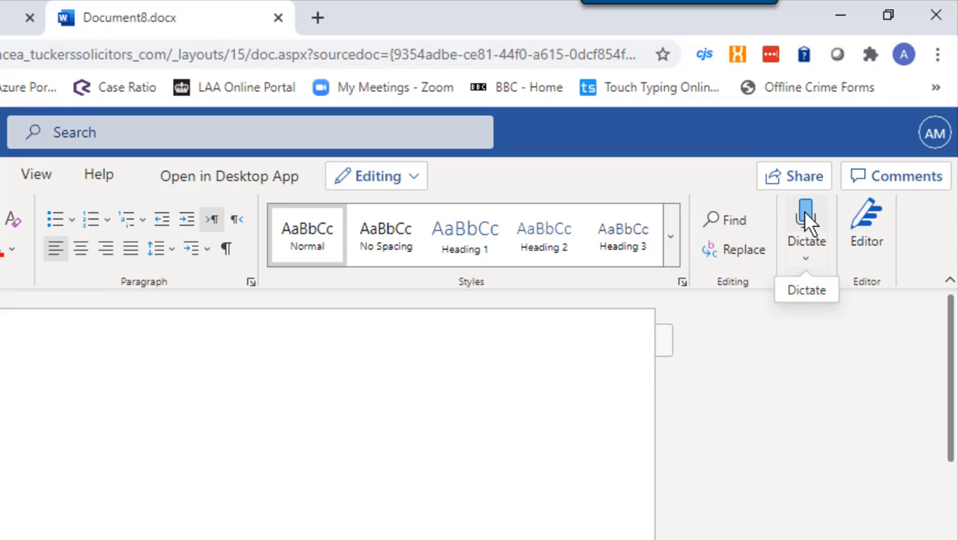
{"action": "left_click", "coordinate": [807, 220]}
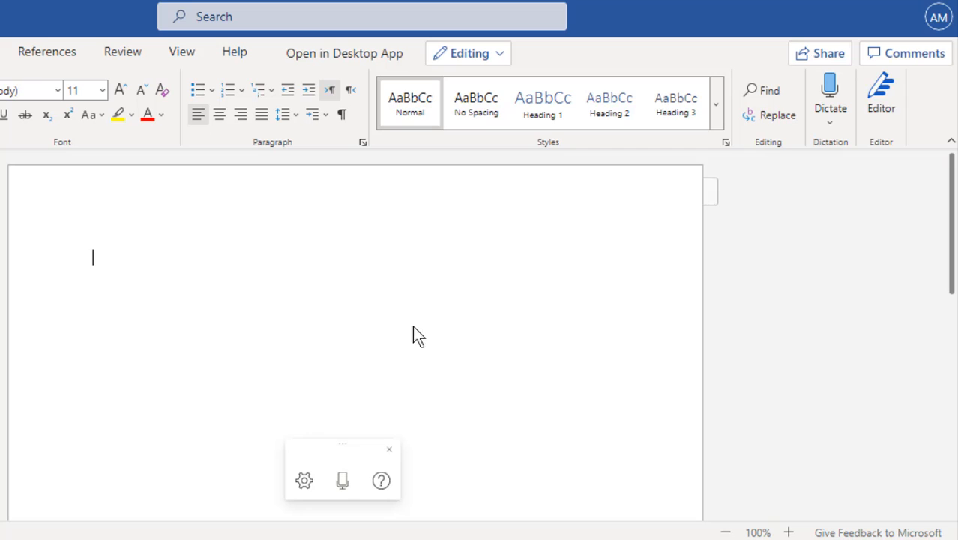
Step: Check the dictation settings for spoken language, auto punctuation and voice commands, and close them
{"action": "left_click", "coordinate": [303, 481]}
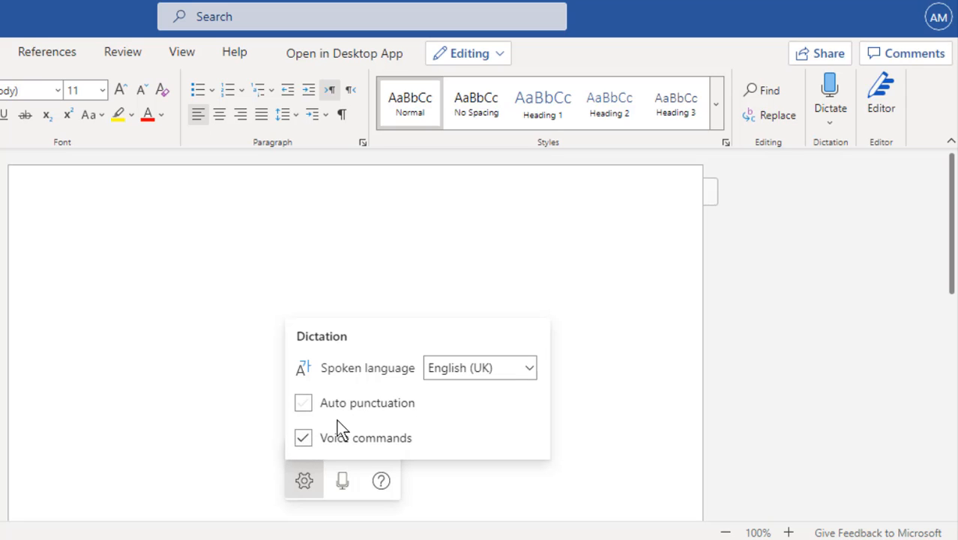
{"action": "left_click", "coordinate": [591, 410]}
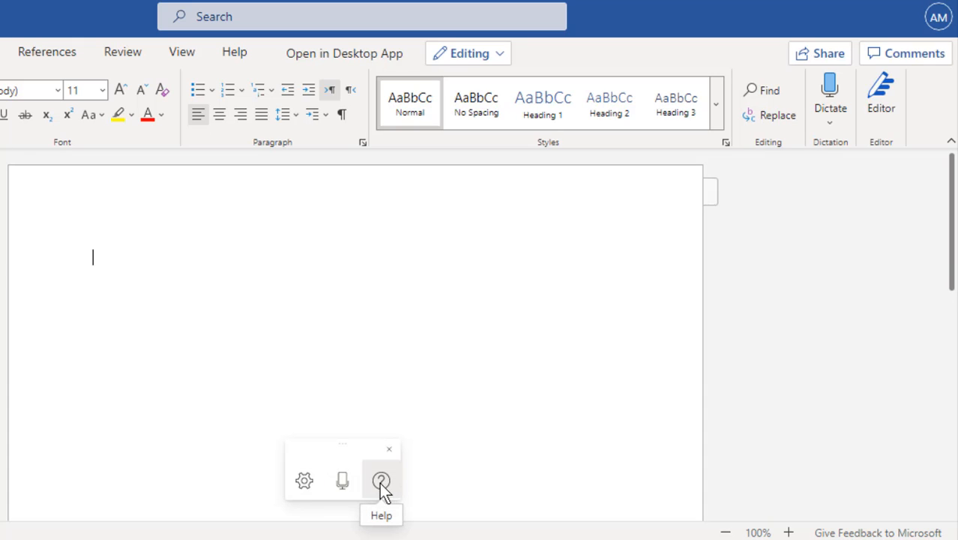
Step: Open the Dictate help and examine the spoken phrases in its Punctuation section
{"action": "left_click", "coordinate": [381, 482]}
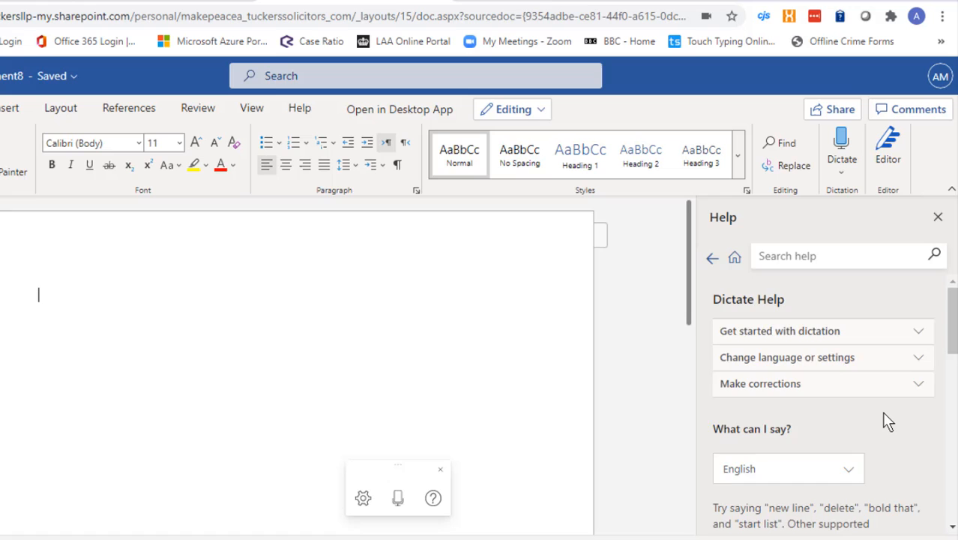
{"action": "scroll", "coordinate": [885, 420], "scroll_direction": "down", "scroll_amount": 3}
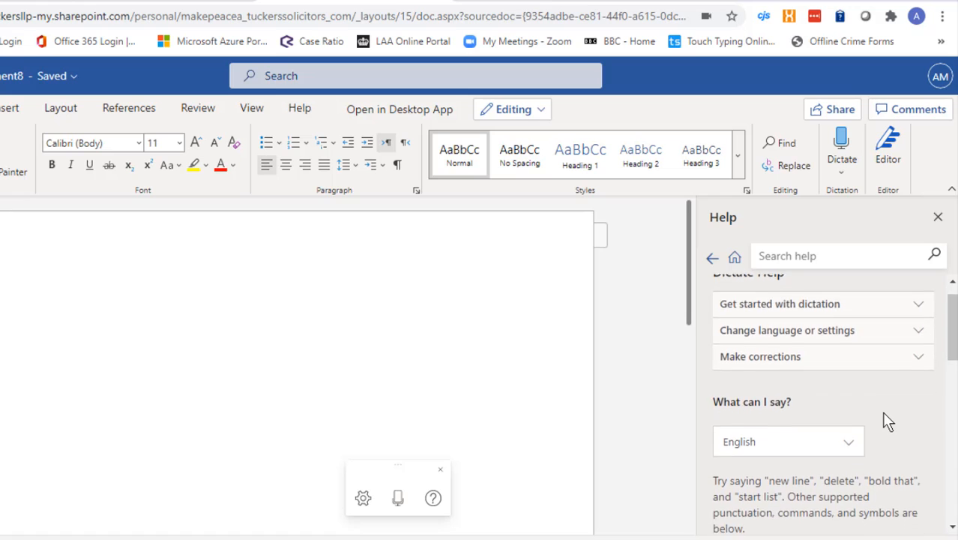
{"action": "scroll", "coordinate": [887, 420], "scroll_direction": "down", "scroll_amount": 5}
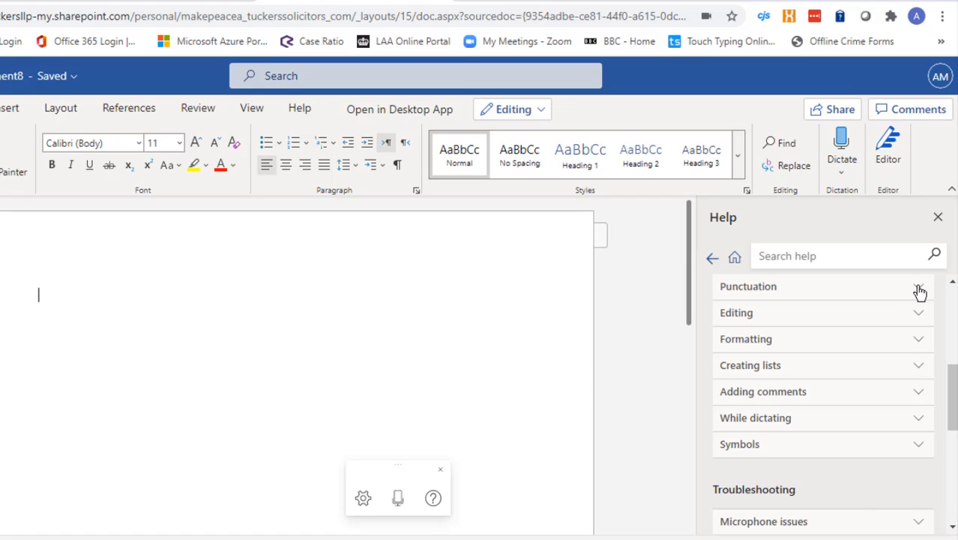
{"action": "left_click", "coordinate": [919, 290]}
{"action": "scroll", "coordinate": [906, 421], "scroll_direction": "down", "scroll_amount": 2}
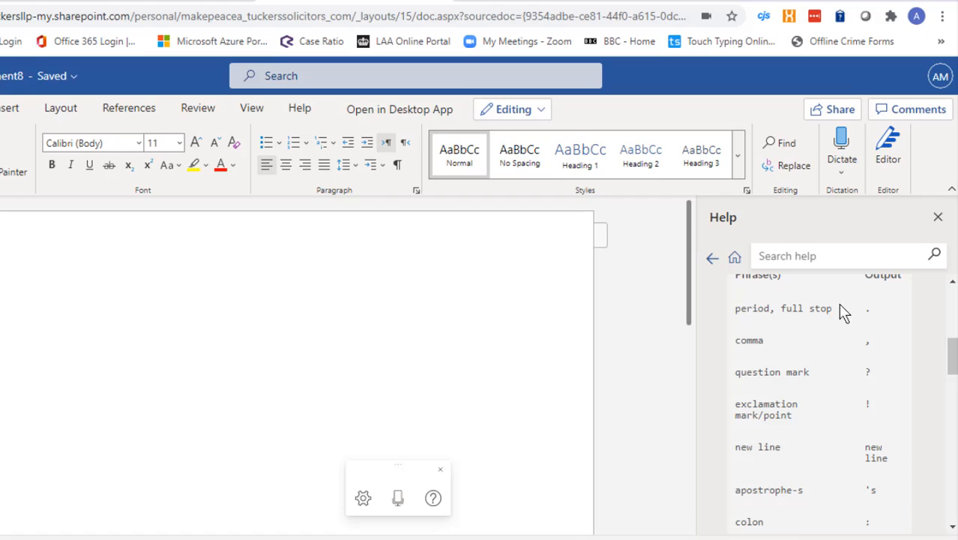
{"action": "scroll", "coordinate": [904, 339], "scroll_direction": "up", "scroll_amount": 1}
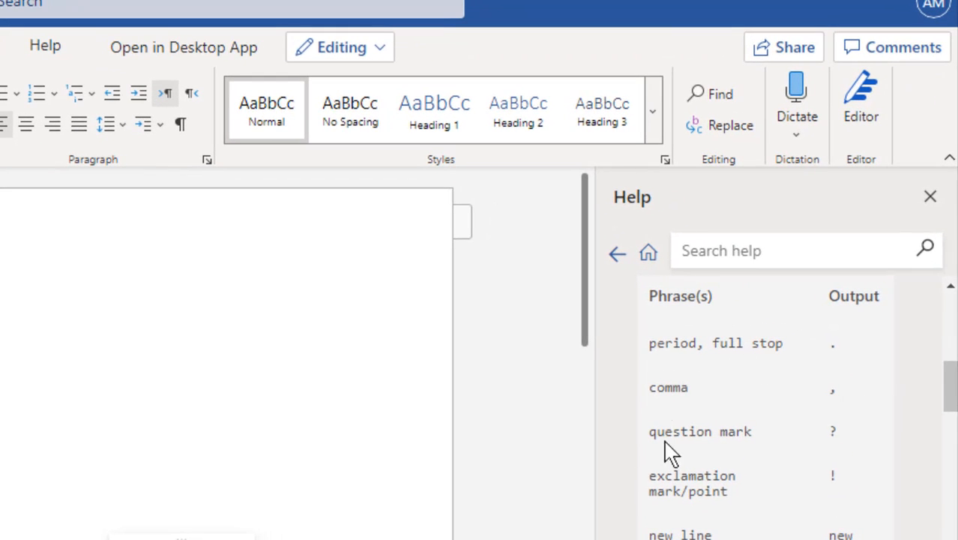
{"action": "scroll", "coordinate": [866, 474], "scroll_direction": "down", "scroll_amount": 2}
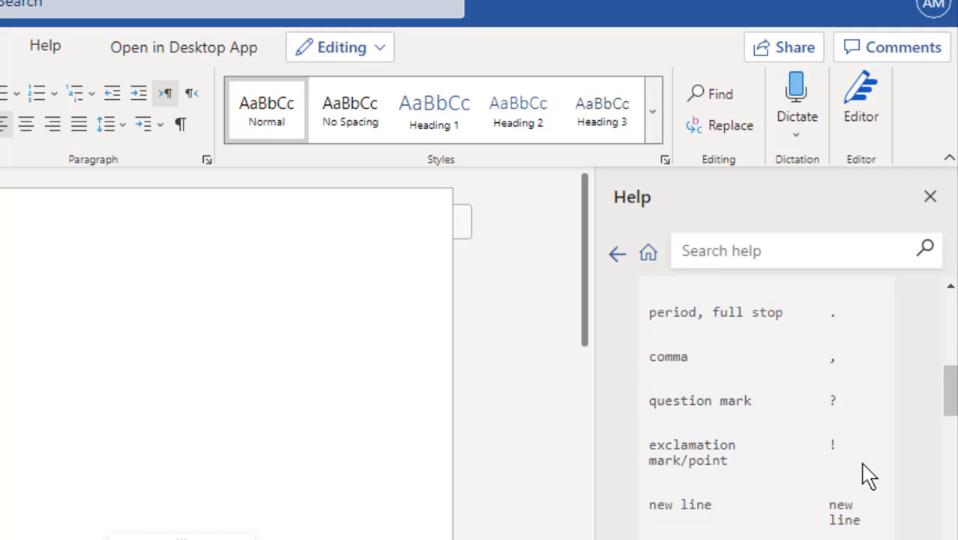
{"action": "scroll", "coordinate": [868, 474], "scroll_direction": "down", "scroll_amount": 1}
{"action": "scroll", "coordinate": [866, 474], "scroll_direction": "down", "scroll_amount": 3}
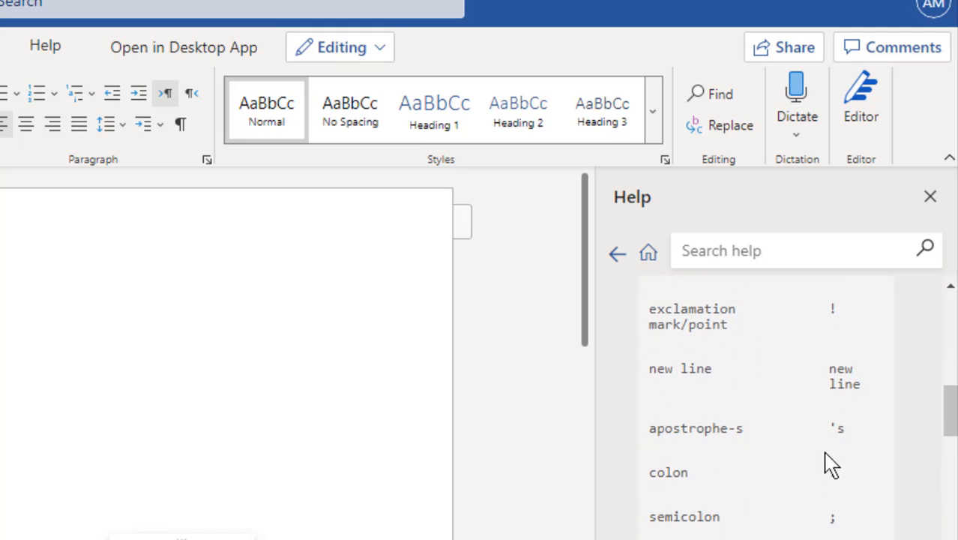
{"action": "scroll", "coordinate": [877, 487], "scroll_direction": "down", "scroll_amount": 3}
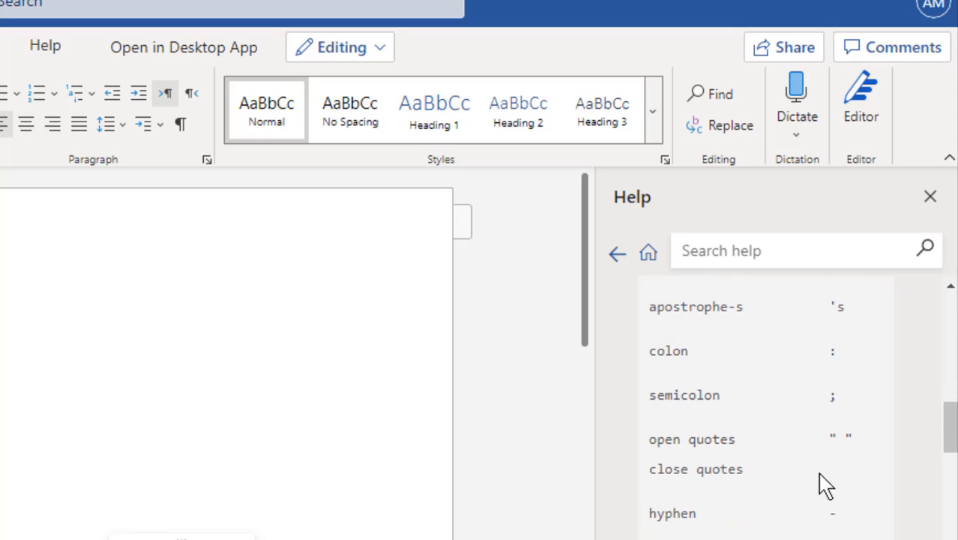
{"action": "scroll", "coordinate": [878, 516], "scroll_direction": "down", "scroll_amount": 4}
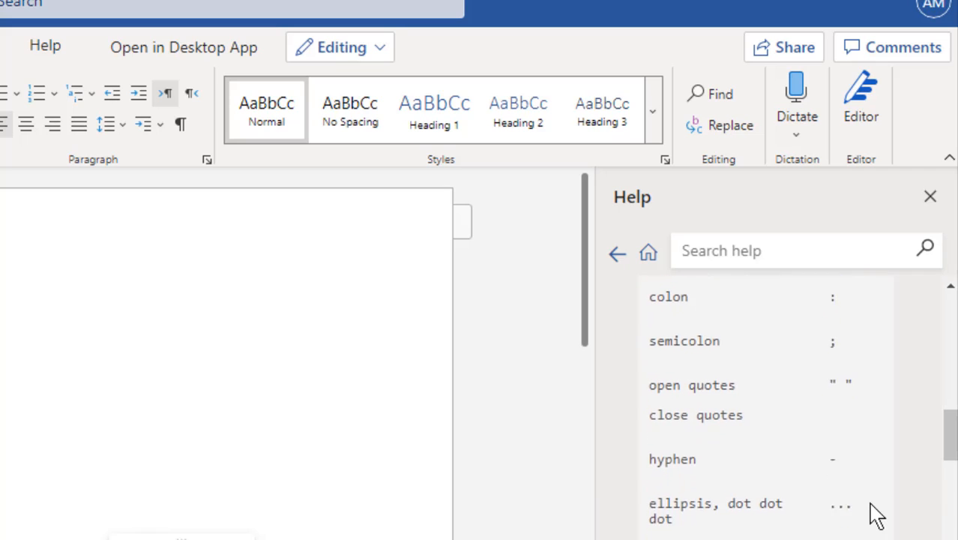
{"action": "scroll", "coordinate": [878, 516], "scroll_direction": "down", "scroll_amount": 4}
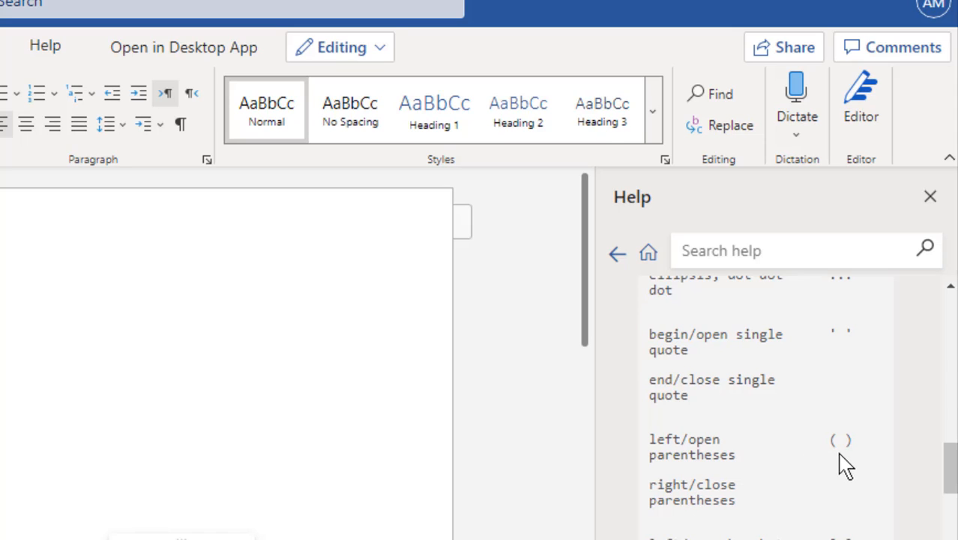
{"action": "scroll", "coordinate": [908, 517], "scroll_direction": "down", "scroll_amount": 1}
{"action": "scroll", "coordinate": [914, 527], "scroll_direction": "down", "scroll_amount": 2}
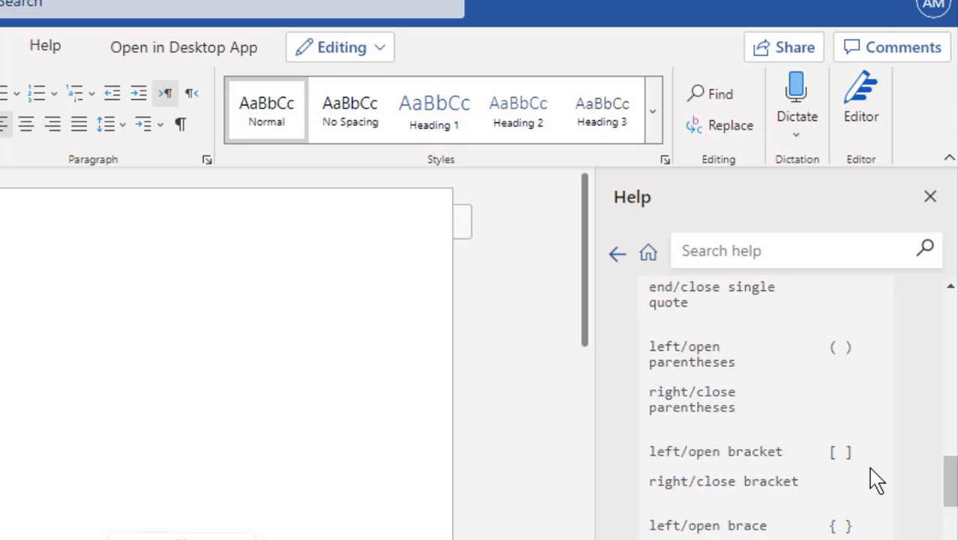
Step: Examine the spoken phrases and their output in the Symbols section of the Dictate help, and collapse the section
{"action": "scroll", "coordinate": [877, 480], "scroll_direction": "down", "scroll_amount": 5}
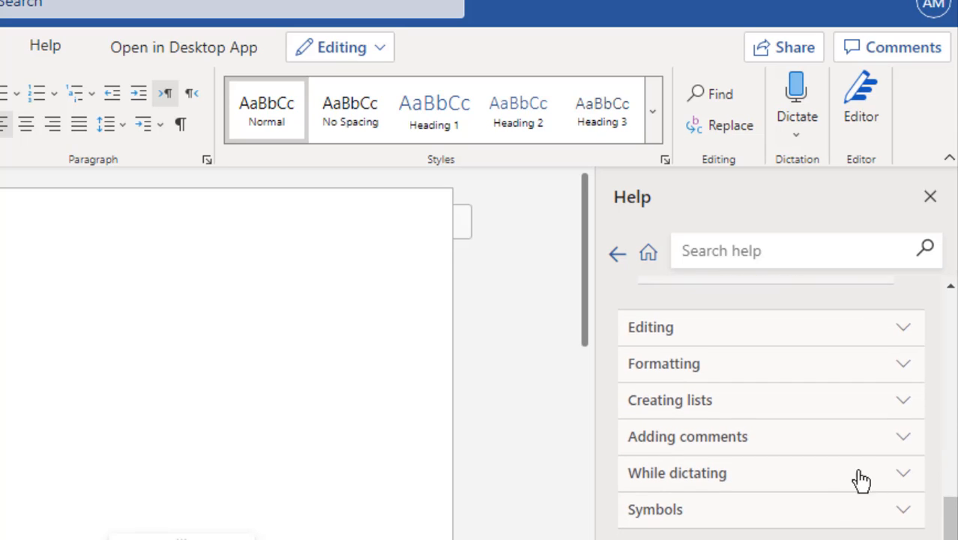
{"action": "left_click", "coordinate": [906, 514]}
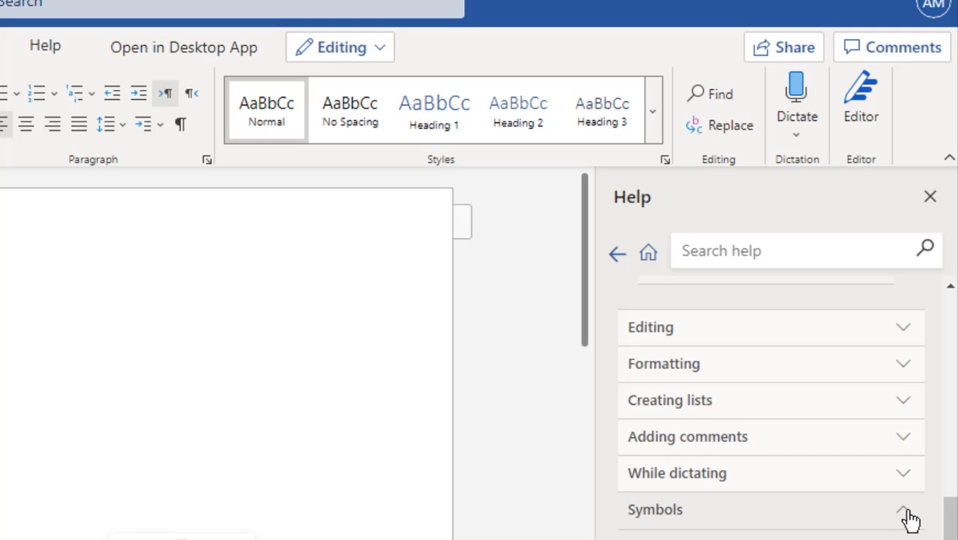
{"action": "scroll", "coordinate": [771, 410], "scroll_direction": "down", "scroll_amount": 3}
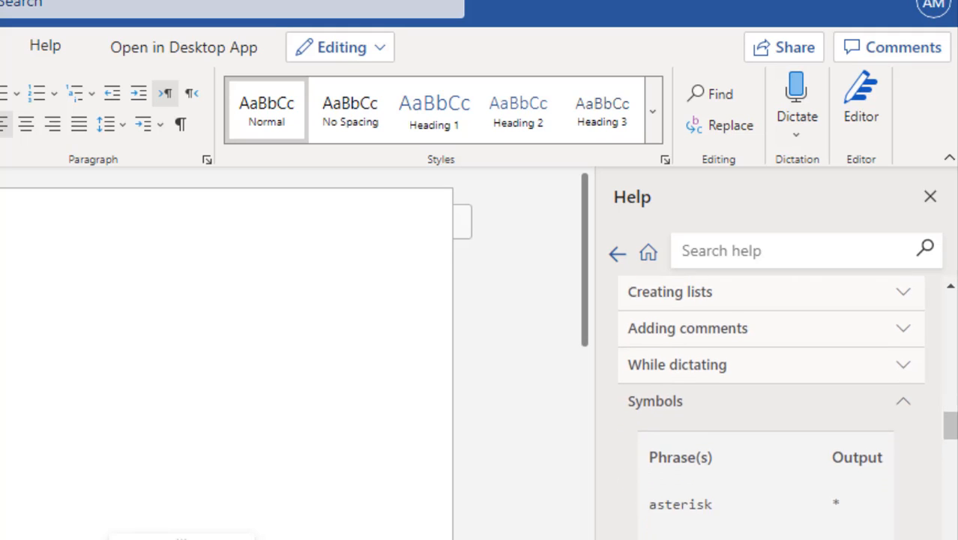
{"action": "scroll", "coordinate": [771, 409], "scroll_direction": "down", "scroll_amount": 1}
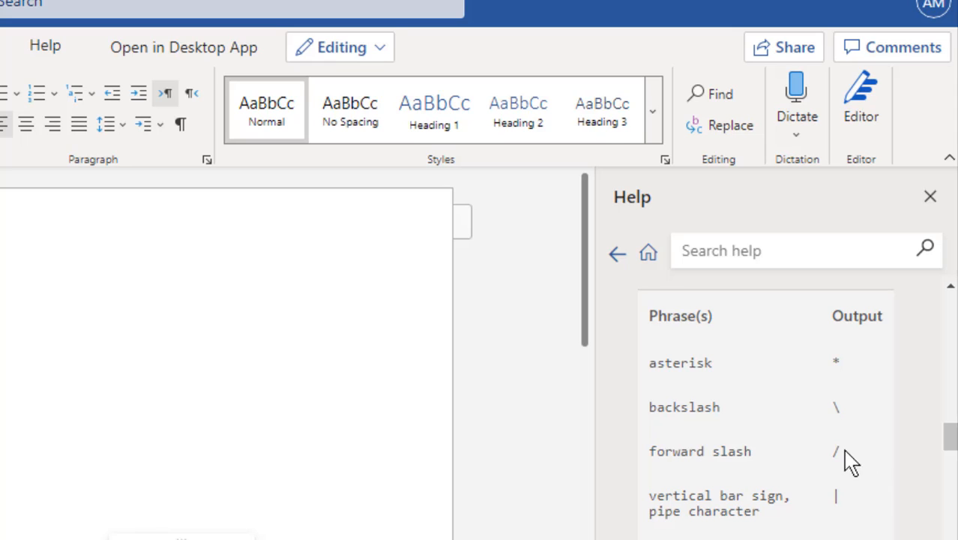
{"action": "scroll", "coordinate": [876, 514], "scroll_direction": "down", "scroll_amount": 3}
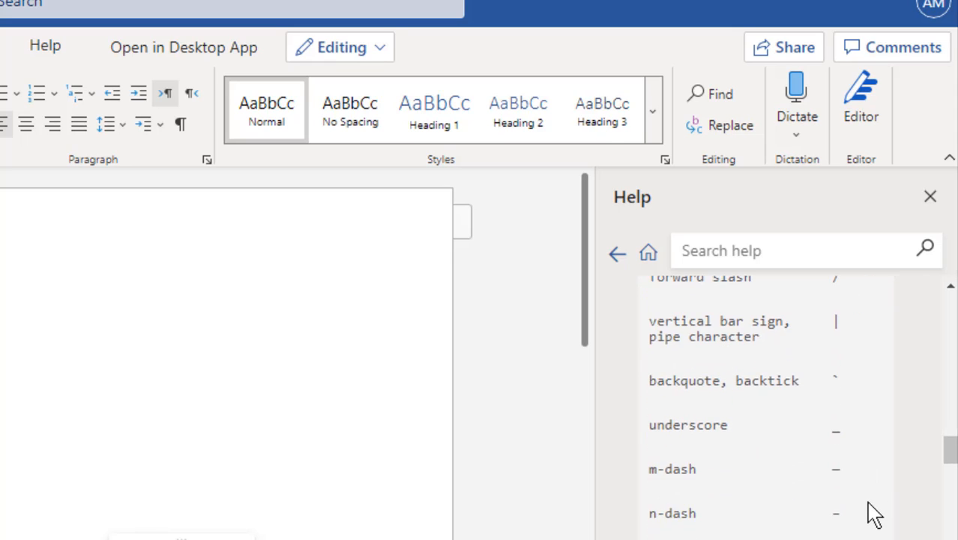
{"action": "scroll", "coordinate": [875, 515], "scroll_direction": "down", "scroll_amount": 3}
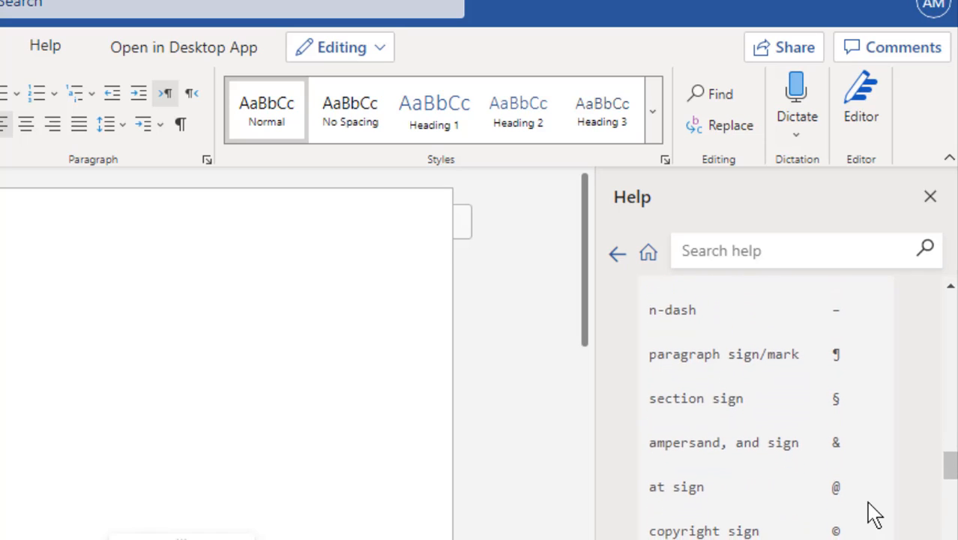
{"action": "scroll", "coordinate": [875, 515], "scroll_direction": "down", "scroll_amount": 1}
{"action": "scroll", "coordinate": [875, 515], "scroll_direction": "up", "scroll_amount": 5}
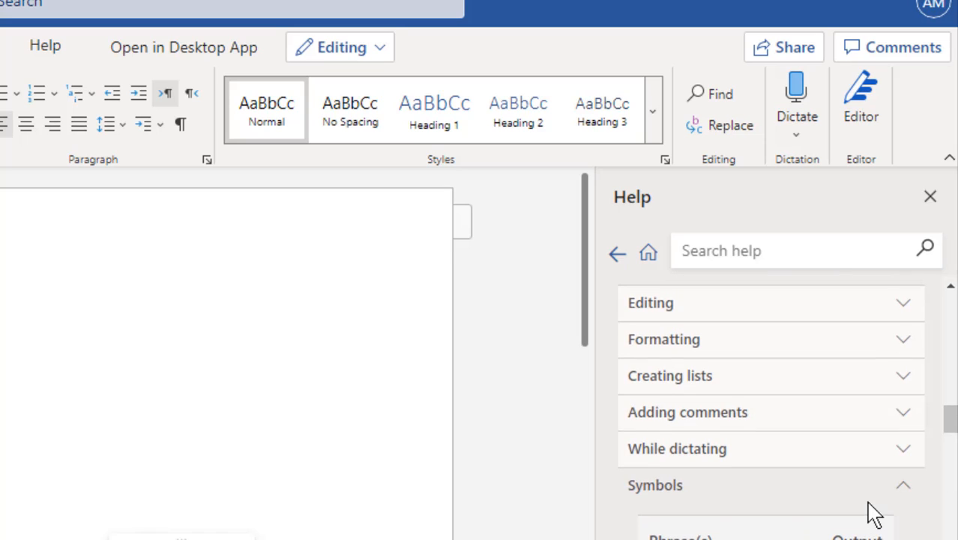
{"action": "left_click", "coordinate": [904, 491]}
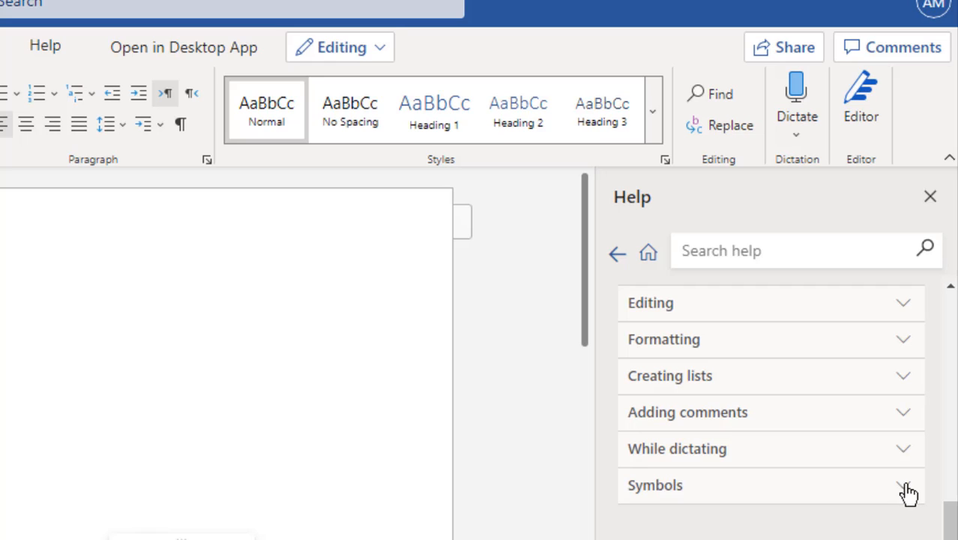
Step: Examine the voice commands and tips in the Formatting section of the Dictate help, and collapse the section
{"action": "left_click", "coordinate": [892, 338]}
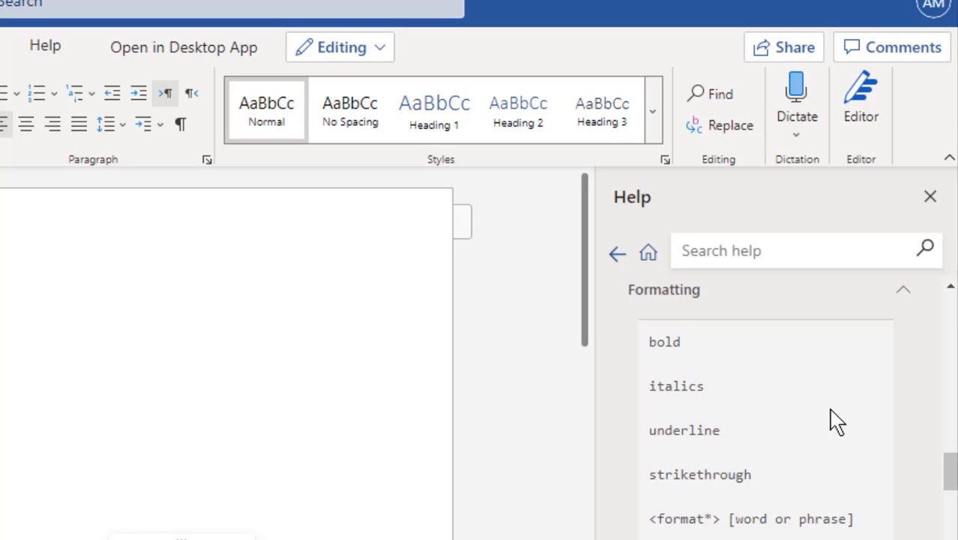
{"action": "scroll", "coordinate": [837, 422], "scroll_direction": "down", "scroll_amount": 7}
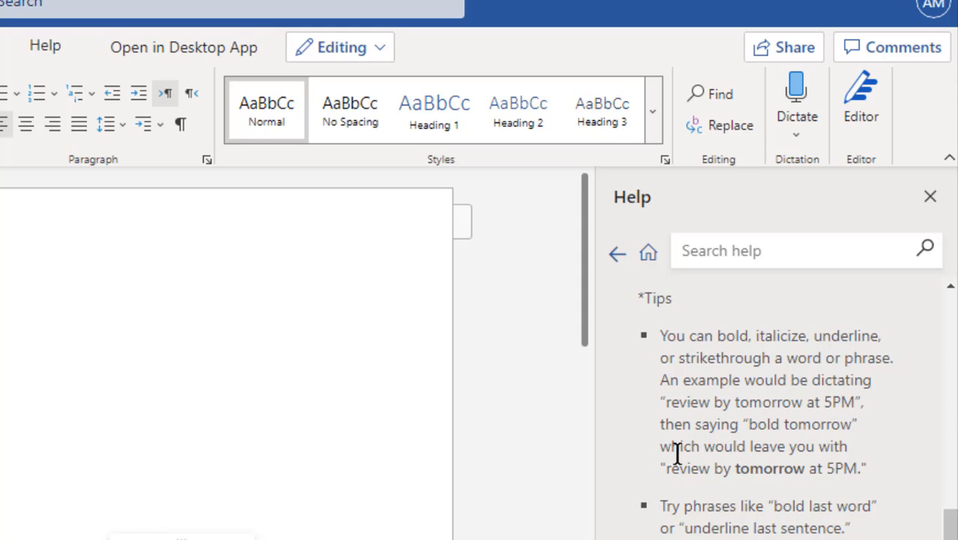
{"action": "double_click", "coordinate": [764, 467]}
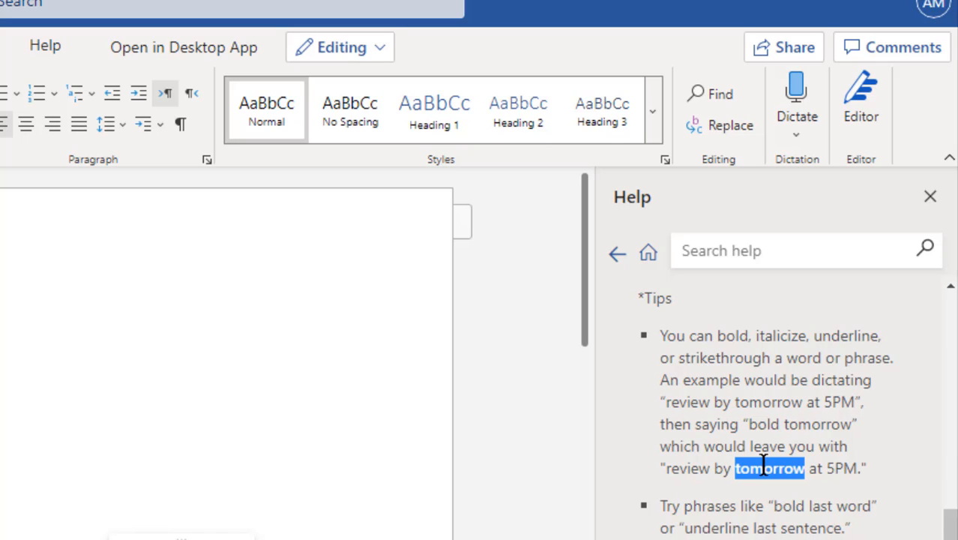
{"action": "left_click", "coordinate": [880, 466]}
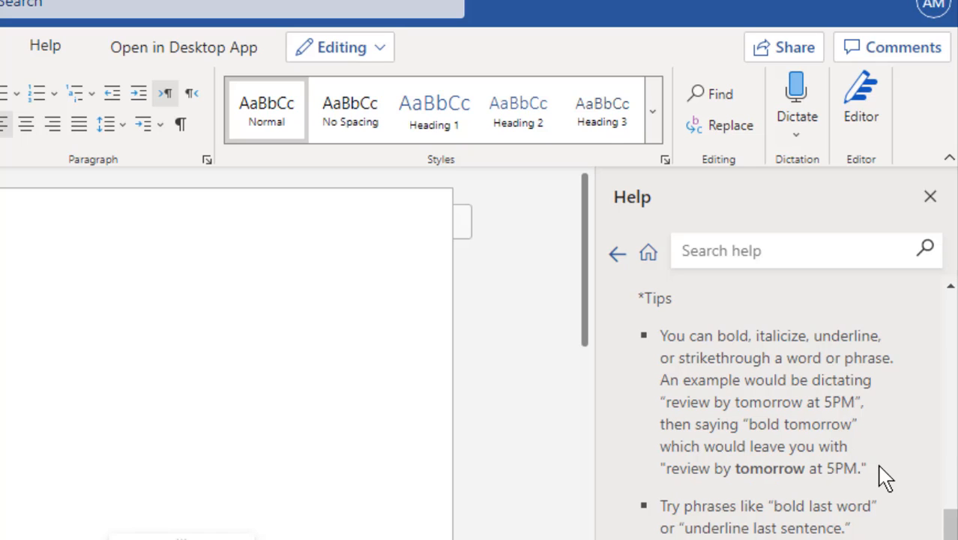
{"action": "scroll", "coordinate": [885, 478], "scroll_direction": "down", "scroll_amount": 3}
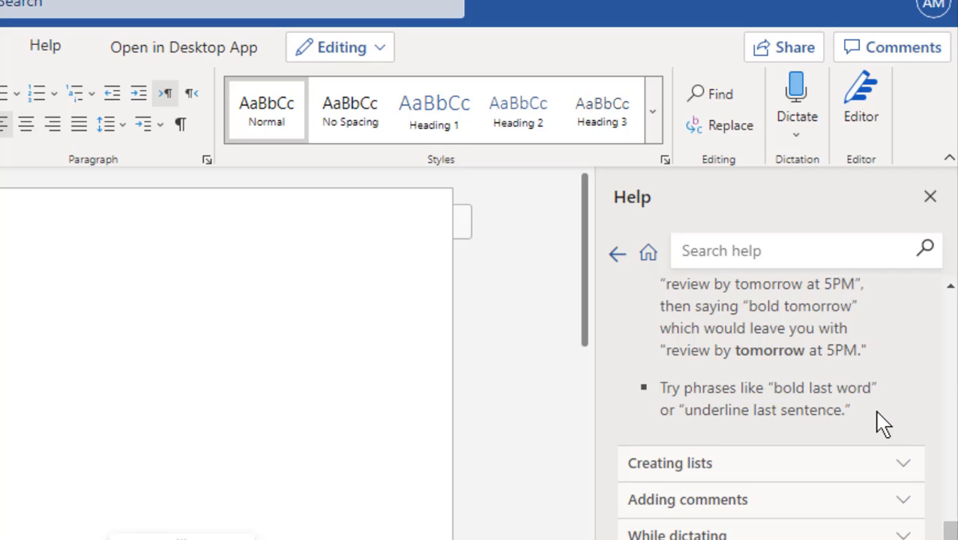
{"action": "scroll", "coordinate": [884, 424], "scroll_direction": "up", "scroll_amount": 5}
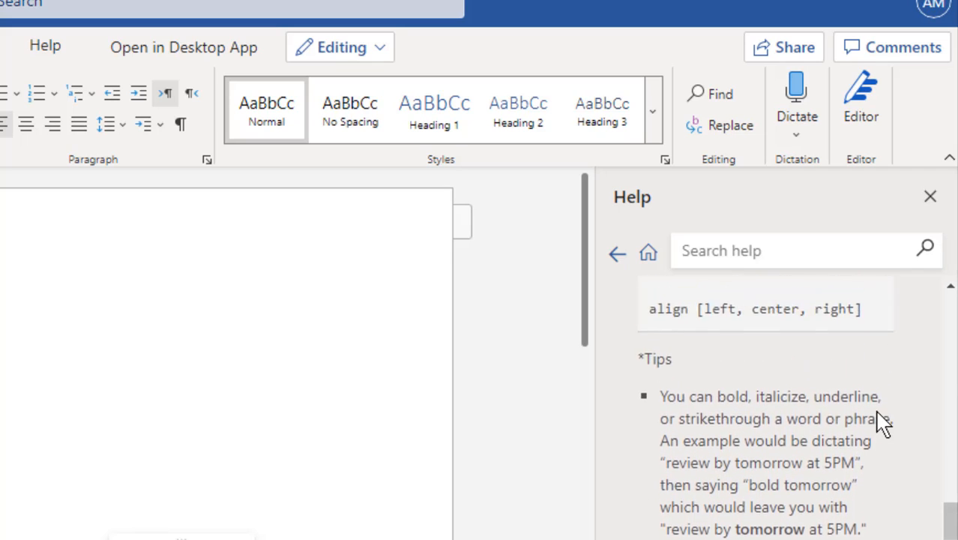
{"action": "scroll", "coordinate": [883, 424], "scroll_direction": "up", "scroll_amount": 5}
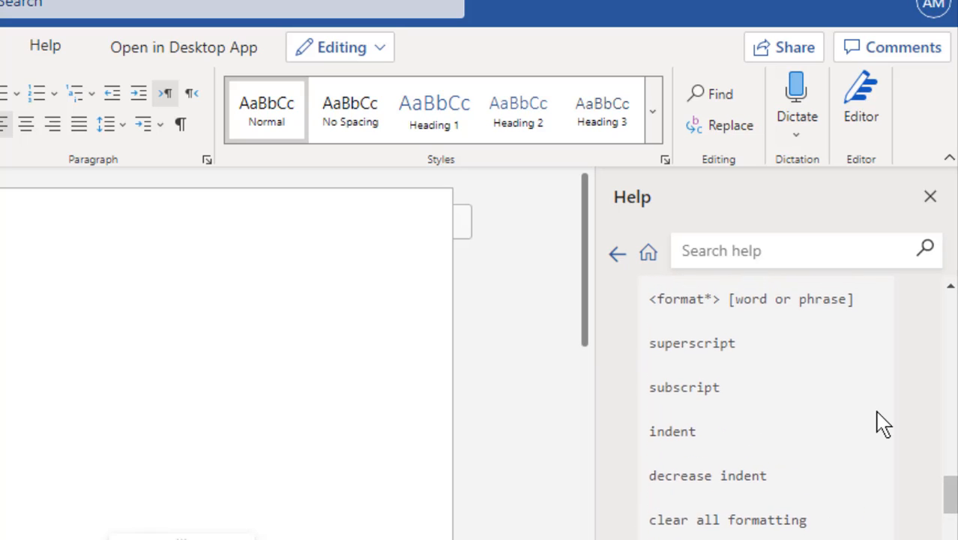
{"action": "scroll", "coordinate": [883, 423], "scroll_direction": "up", "scroll_amount": 5}
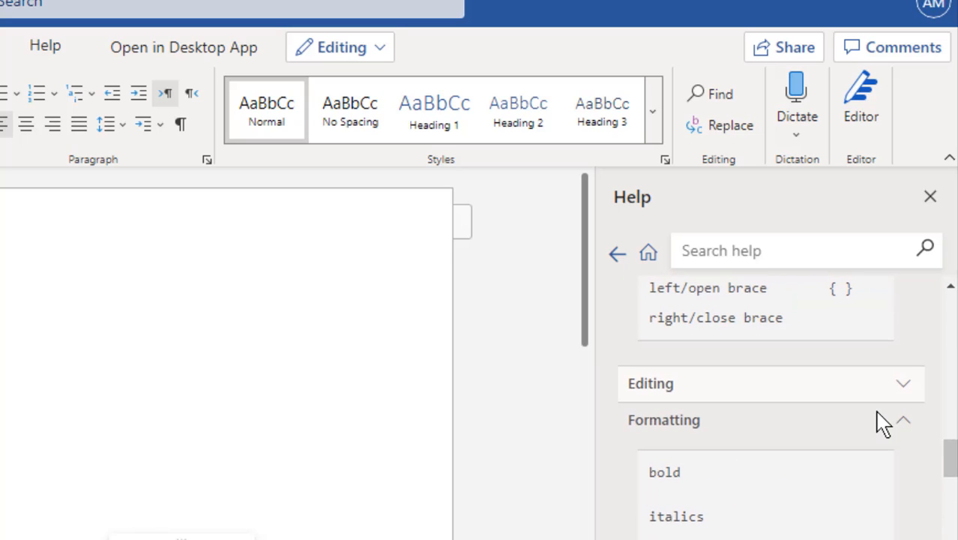
{"action": "left_click", "coordinate": [900, 426]}
{"action": "scroll", "coordinate": [900, 427], "scroll_direction": "up", "scroll_amount": 5}
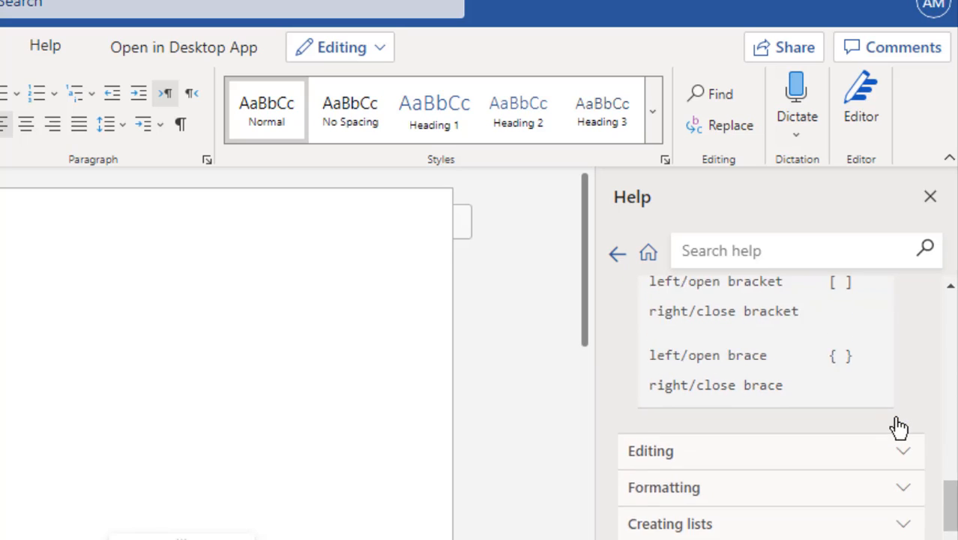
{"action": "scroll", "coordinate": [900, 427], "scroll_direction": "up", "scroll_amount": 5}
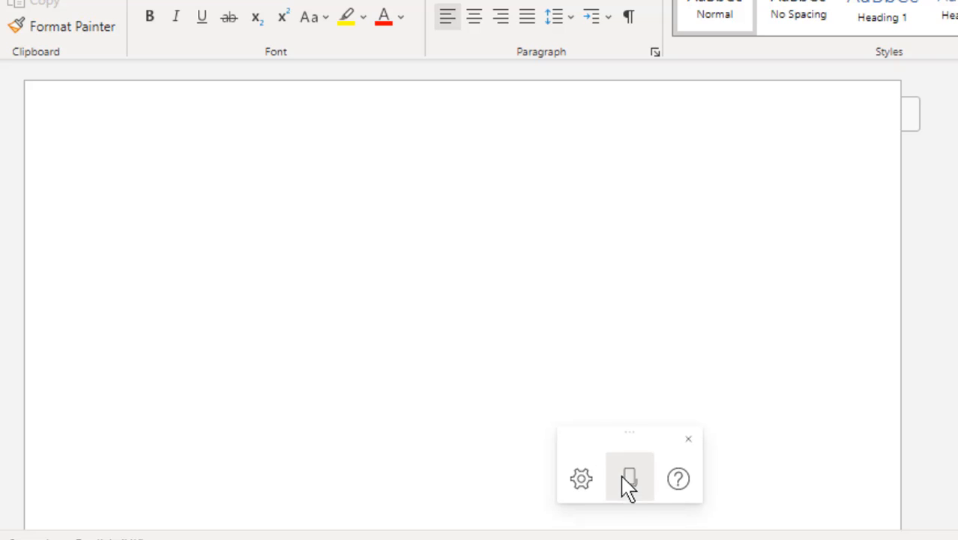
Step: Dictate a sentence about clear diction and transcript accuracy, and ignore the suggested alternatives for "to" and "overtime."
{"action": "left_click", "coordinate": [630, 478]}
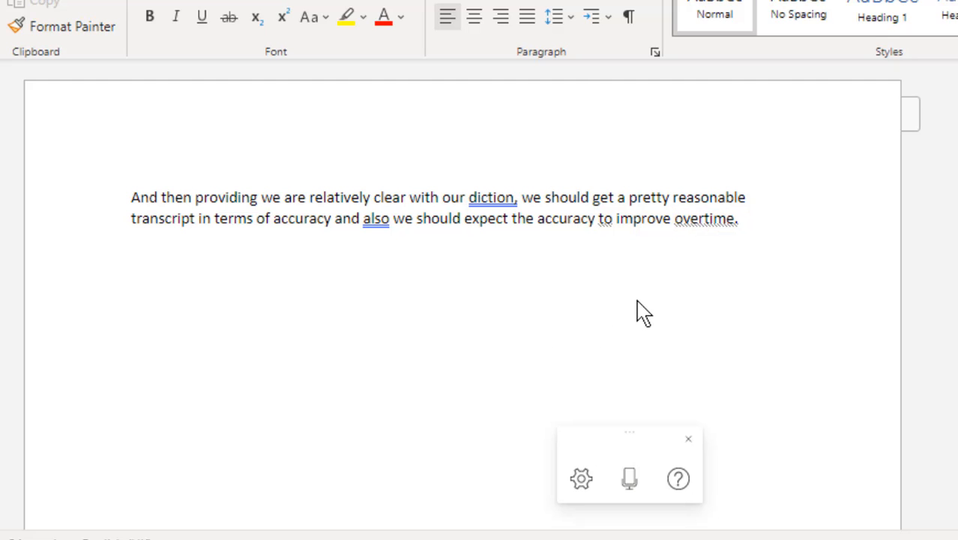
{"action": "left_click", "coordinate": [606, 219]}
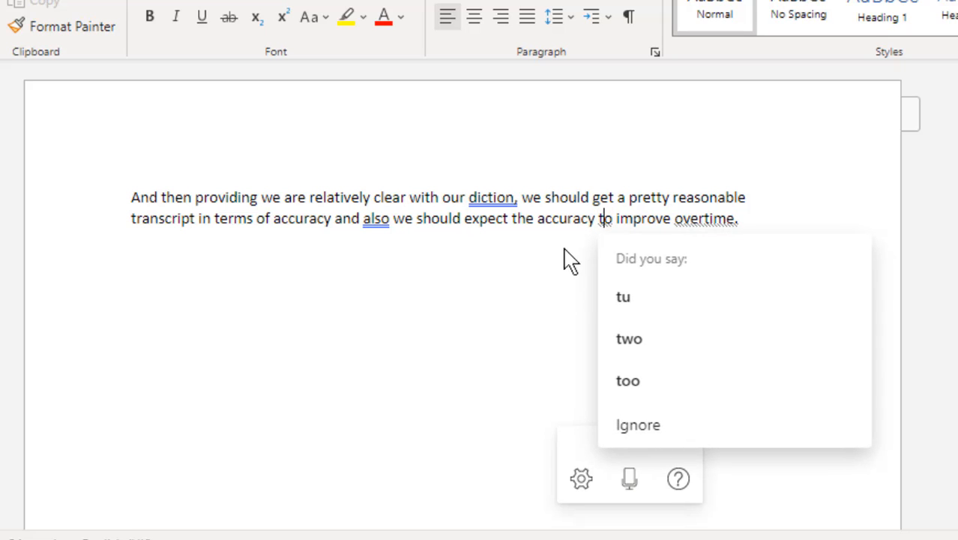
{"action": "left_click", "coordinate": [626, 432]}
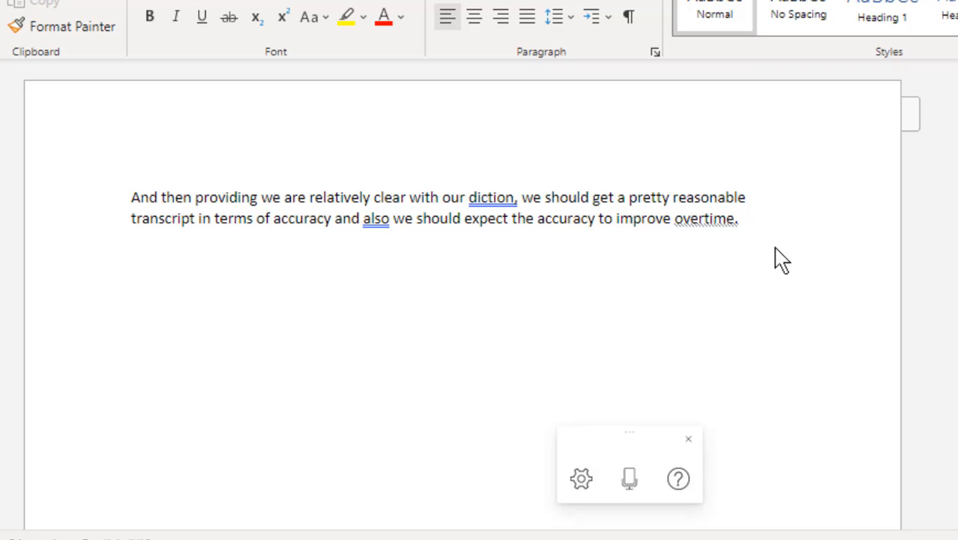
{"action": "left_click", "coordinate": [700, 219]}
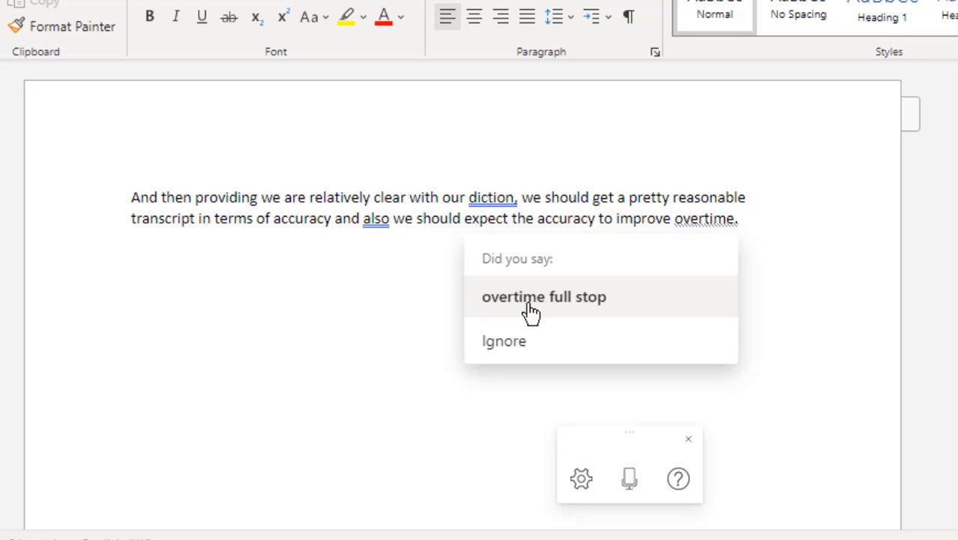
{"action": "left_click", "coordinate": [505, 343]}
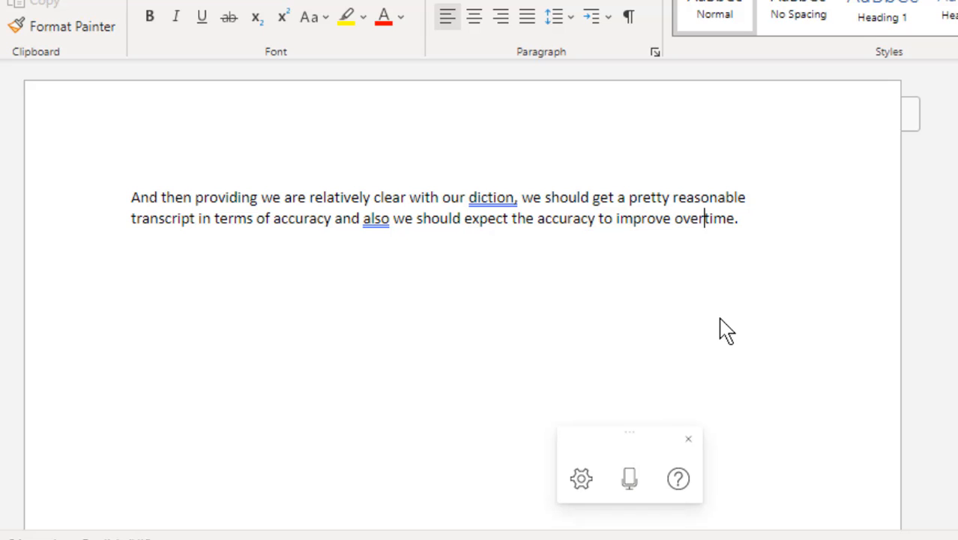
Step: Dictate a second paragraph with spoken punctuation about dictation accuracy and its speed compared with typing, and stop dictation
{"action": "left_click", "coordinate": [777, 213]}
{"action": "left_click", "coordinate": [631, 477]}
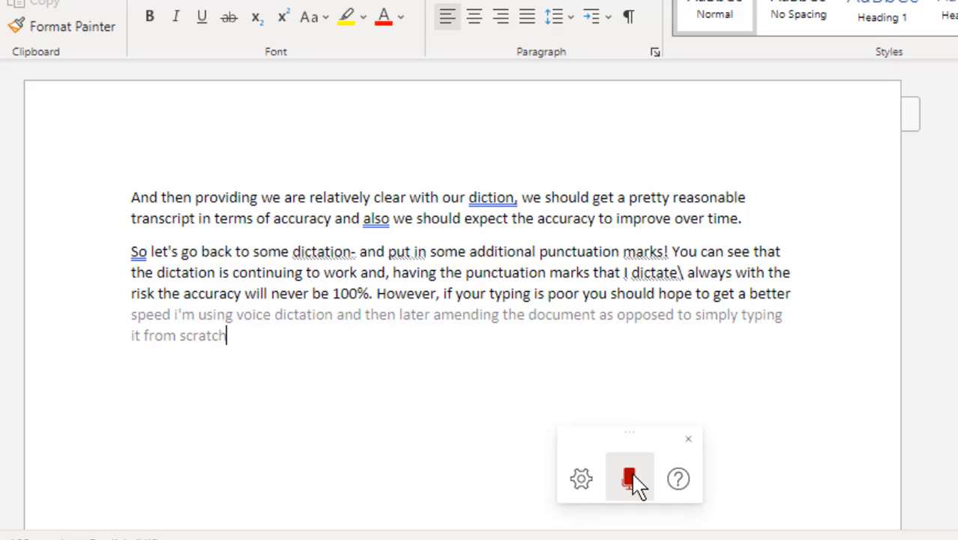
{"action": "left_click", "coordinate": [630, 480]}
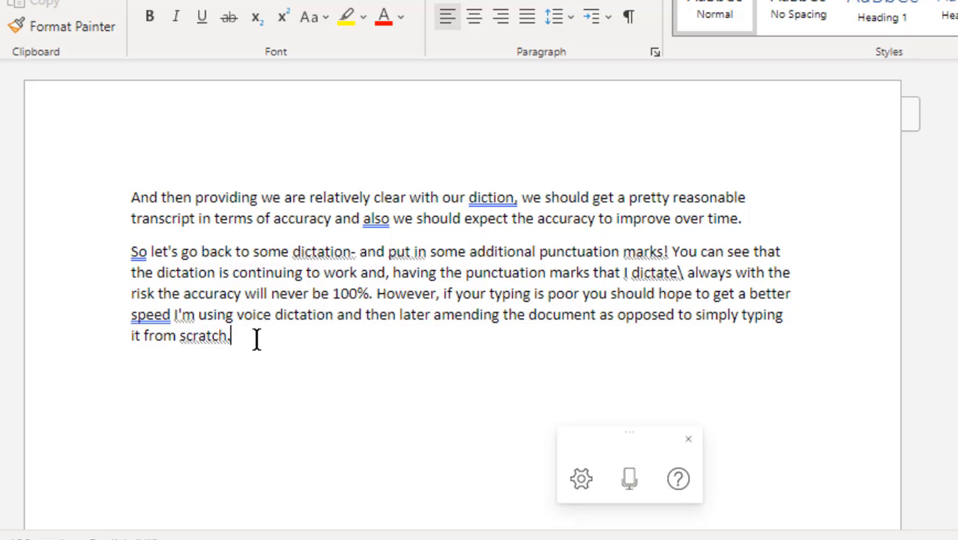
Step: Transfer the dictated text from Word into the Court Hearing field of the Magistrates Court file notes in CaseRatio Offline
{"action": "left_click_drag", "start_coordinate": [256, 339], "coordinate": [128, 259]}
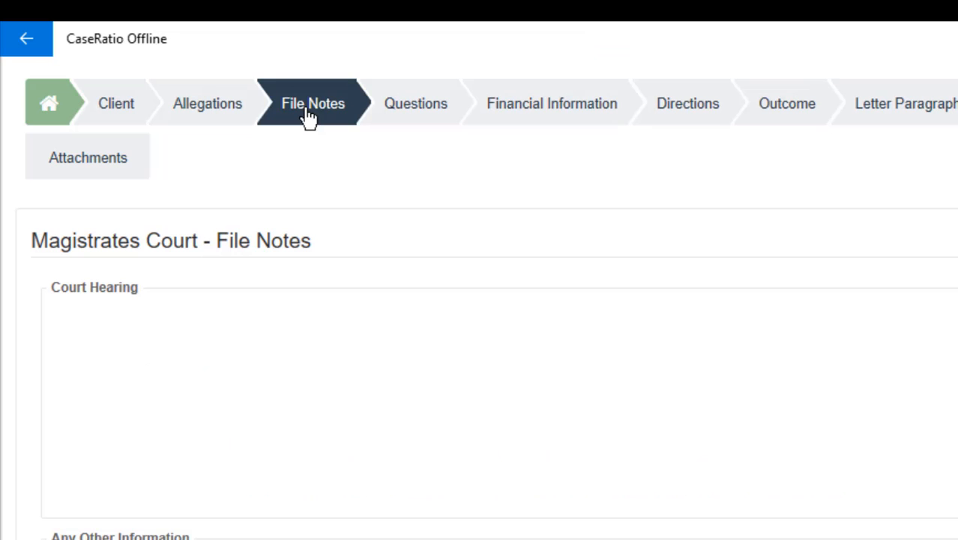
{"action": "left_click", "coordinate": [220, 332]}
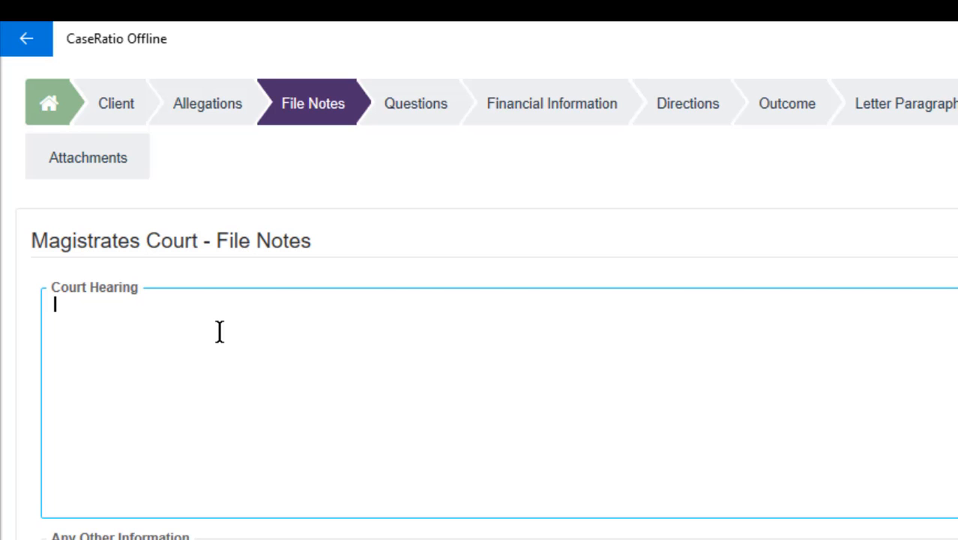
{"action": "key", "text": "ctrl+v"}
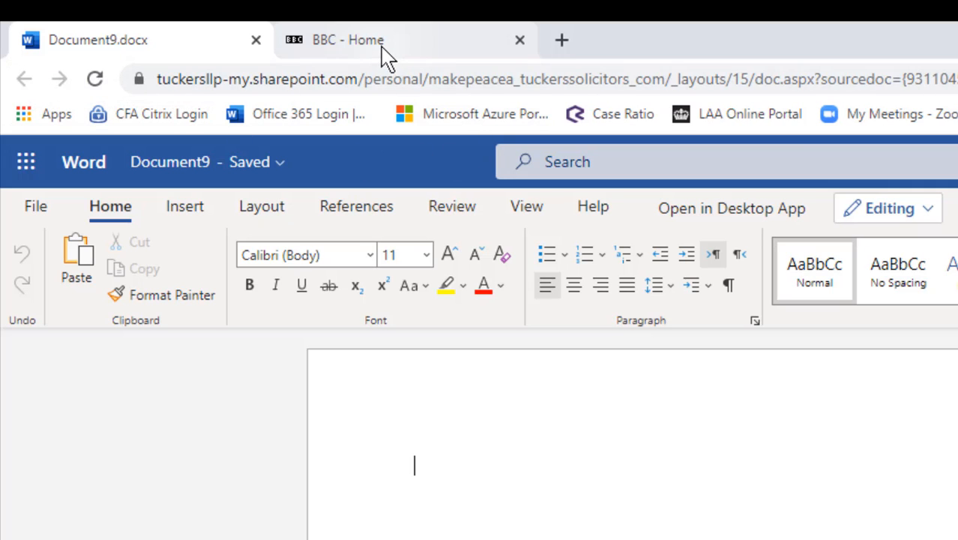
Step: In Chrome, duplicate the Document9.docx tab and open the Case Ratio site in a new tab
{"action": "right_click", "coordinate": [178, 39]}
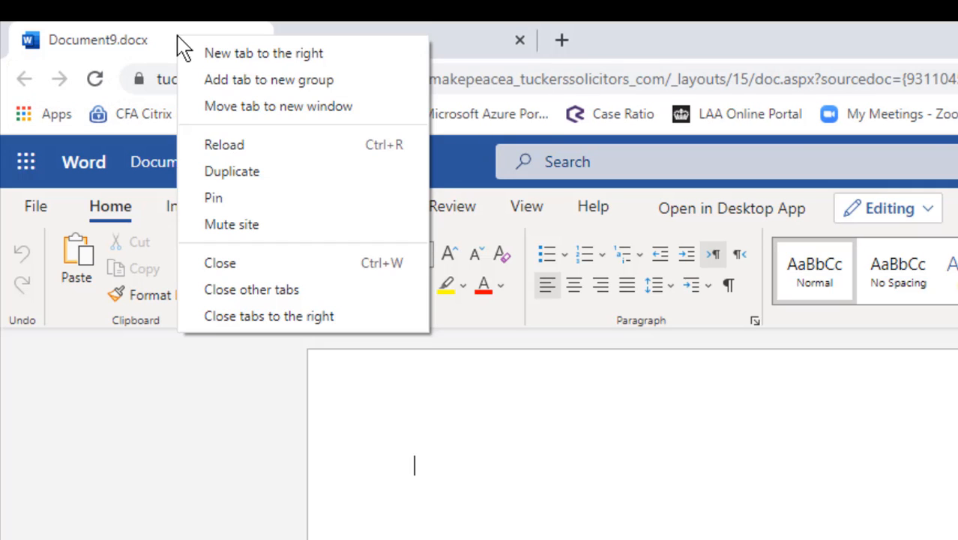
{"action": "left_click", "coordinate": [233, 172]}
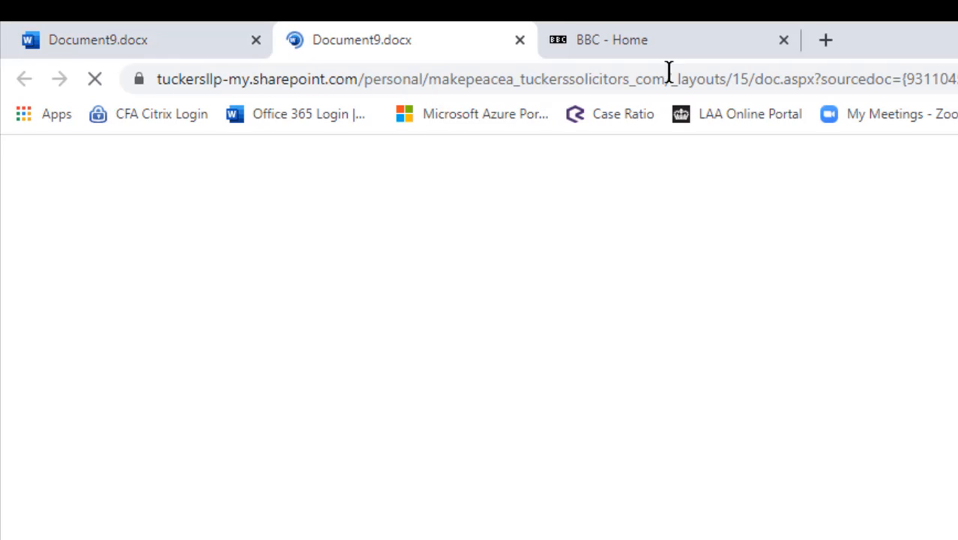
{"action": "left_click", "coordinate": [828, 43]}
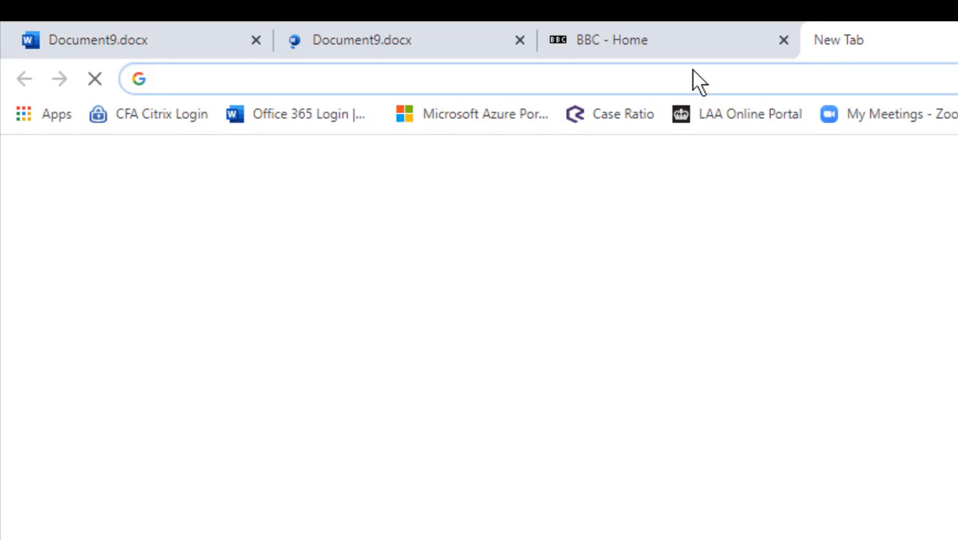
{"action": "left_click", "coordinate": [612, 120]}
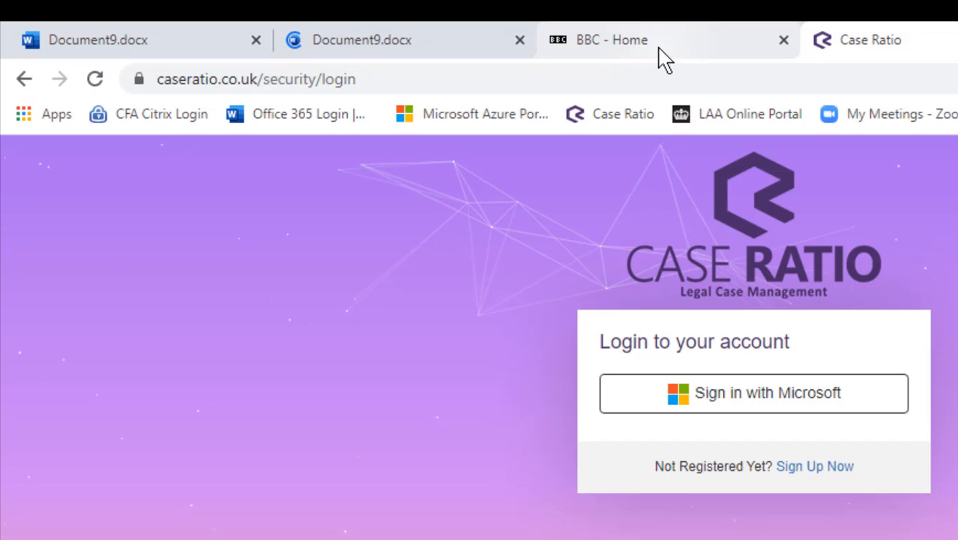
Step: View the BBC tab, return to the original Document9.docx tab and dictate "I can always come back to this tab for the purposes of dictation"
{"action": "left_click", "coordinate": [660, 51]}
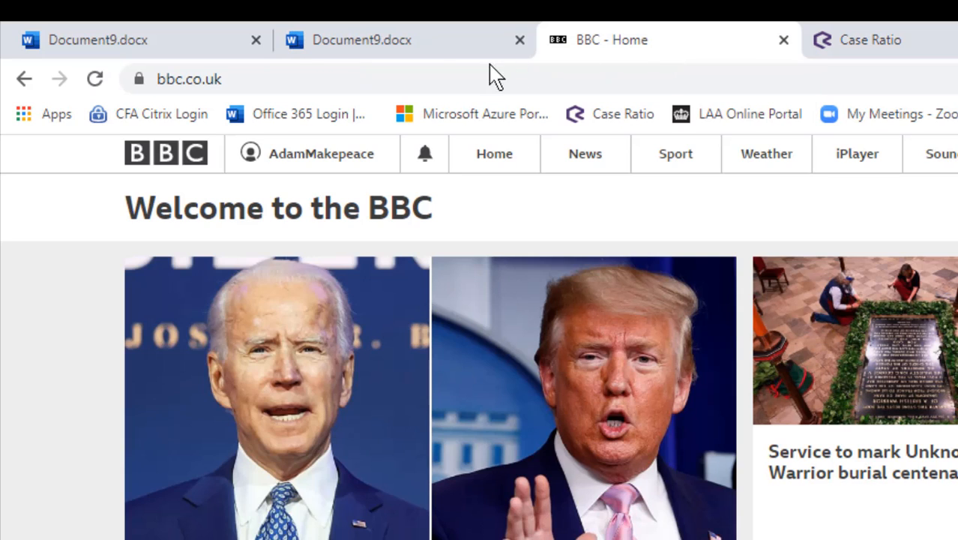
{"action": "left_click", "coordinate": [162, 45]}
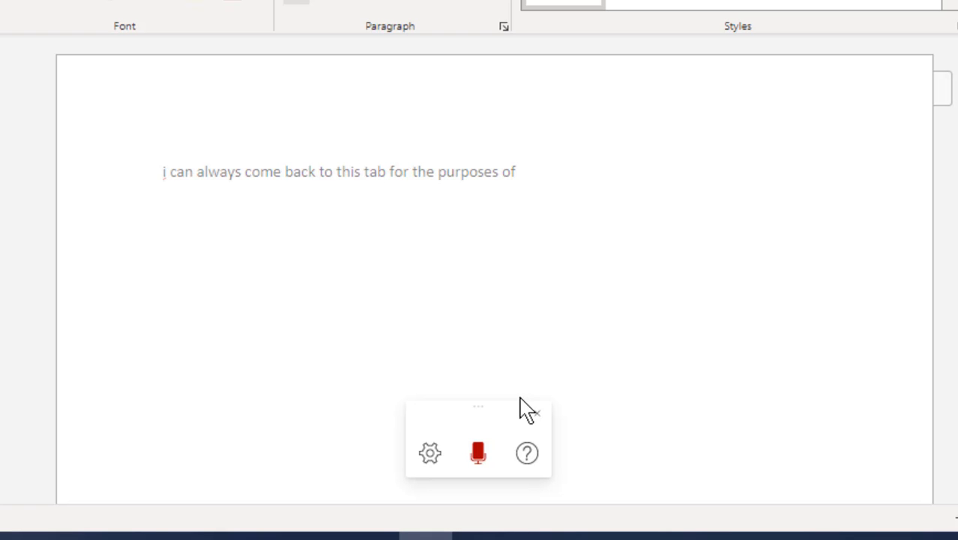
{"action": "left_click", "coordinate": [481, 463]}
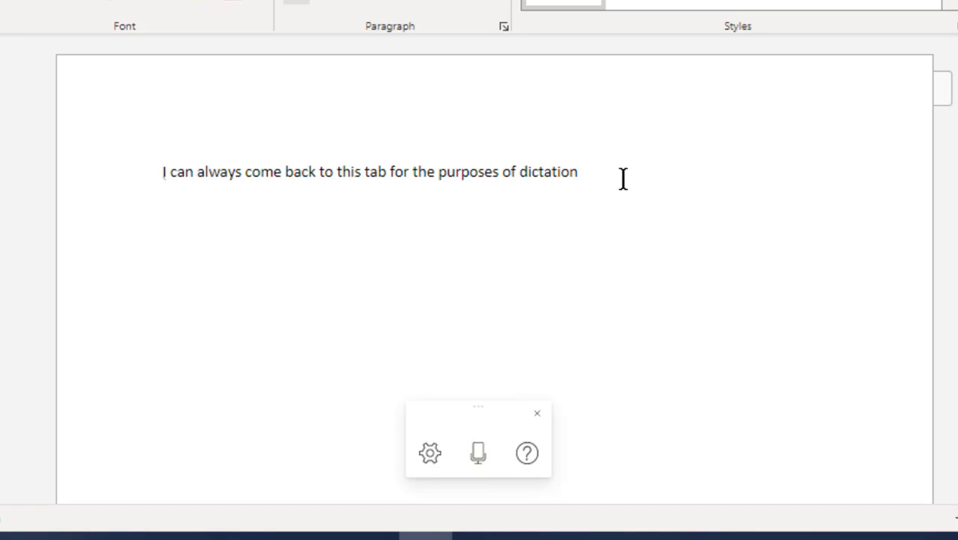
Step: Copy the dictated sentence from Document9 and paste it into the blank Document1 in desktop Word
{"action": "left_click_drag", "start_coordinate": [622, 177], "coordinate": [162, 180]}
{"action": "key", "text": "ctrl+c"}
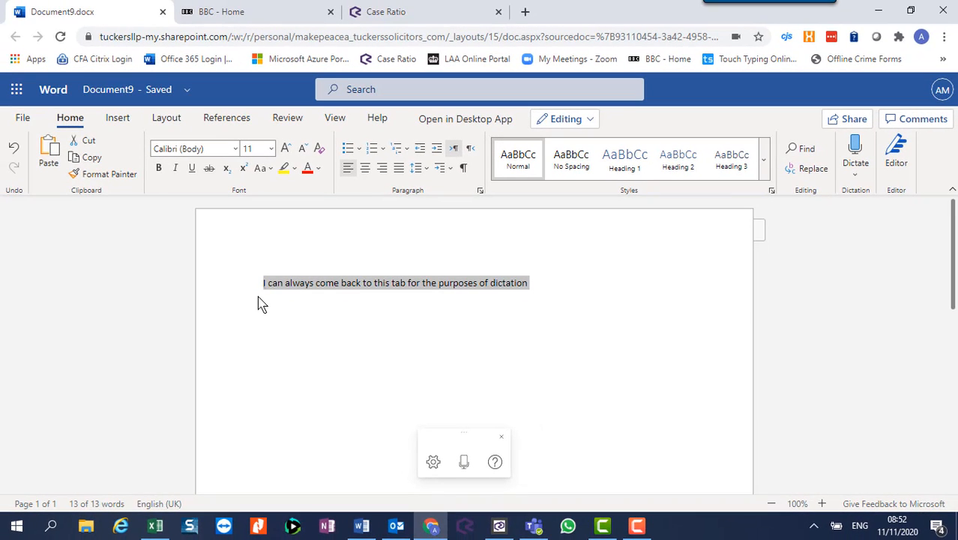
{"action": "left_click", "coordinate": [499, 525]}
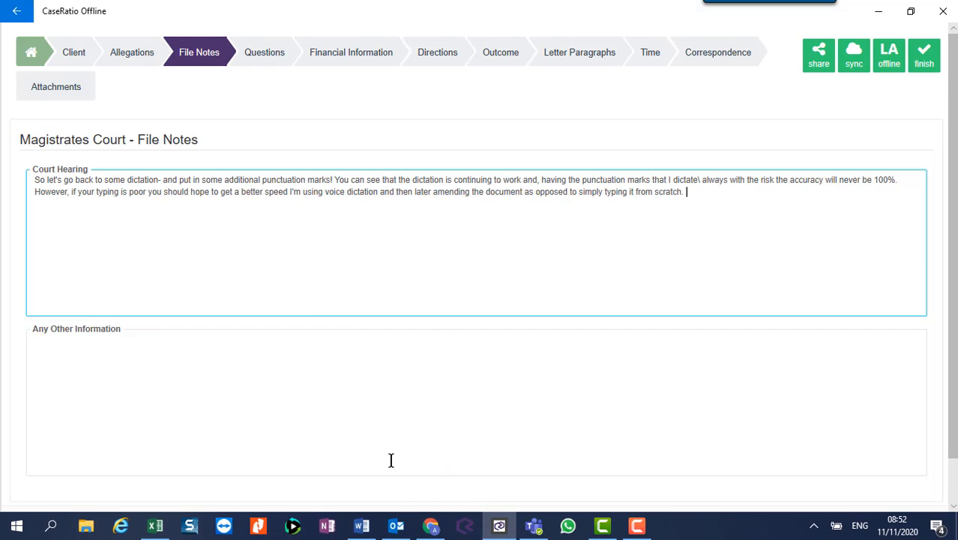
{"action": "mouse_move", "coordinate": [397, 530]}
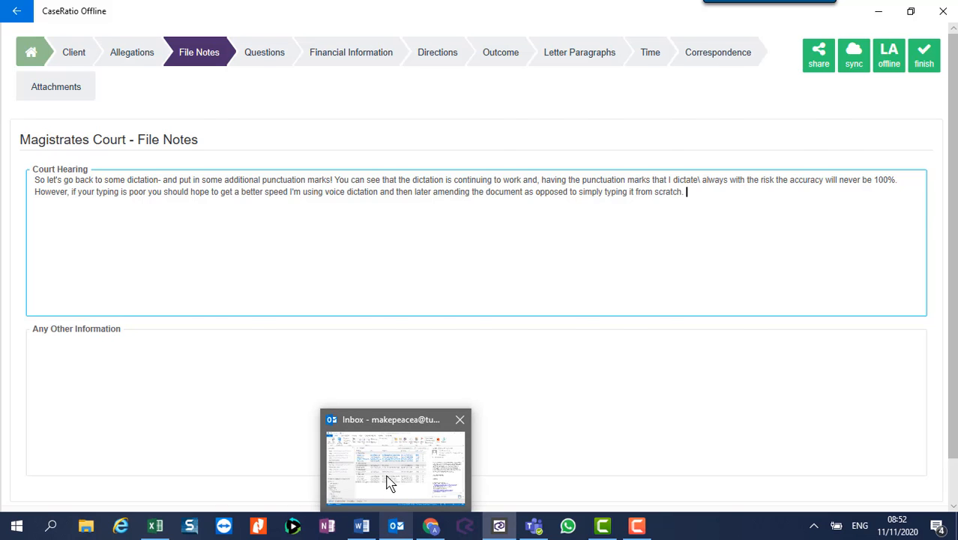
{"action": "mouse_move", "coordinate": [387, 482]}
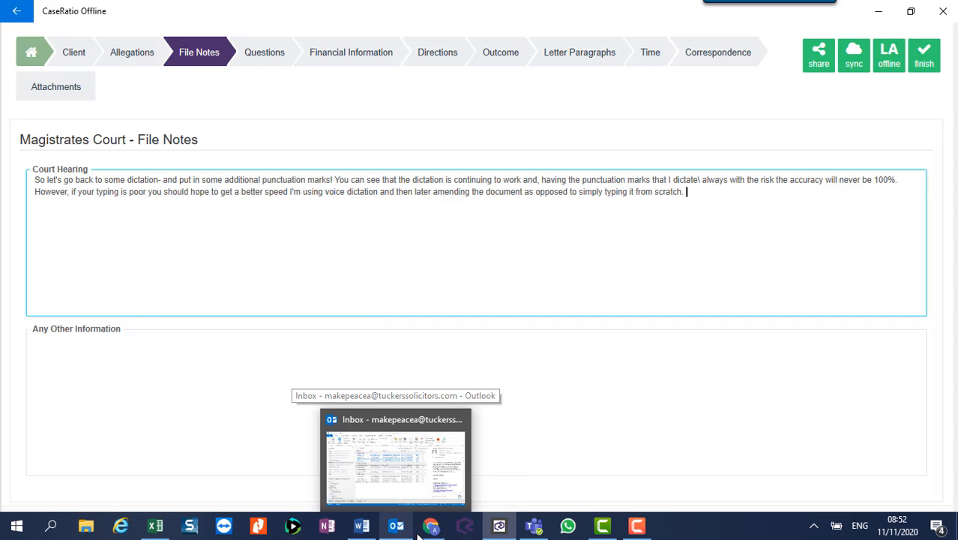
{"action": "mouse_move", "coordinate": [500, 532]}
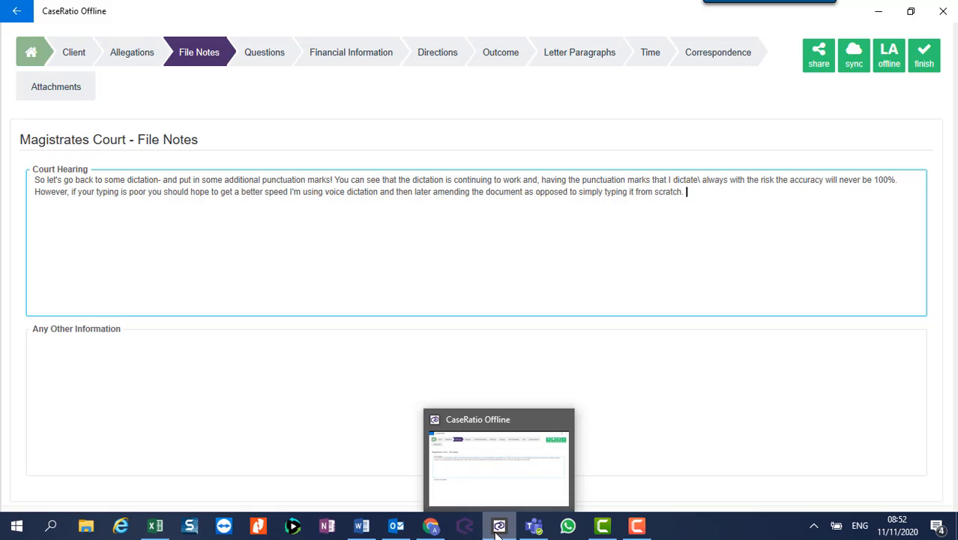
{"action": "left_click", "coordinate": [360, 529]}
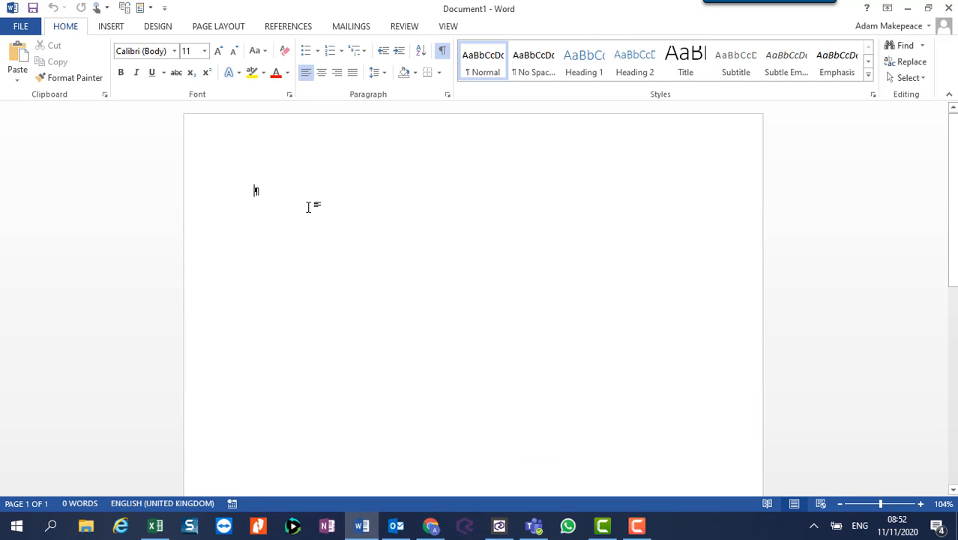
{"action": "key", "text": "ctrl+v"}
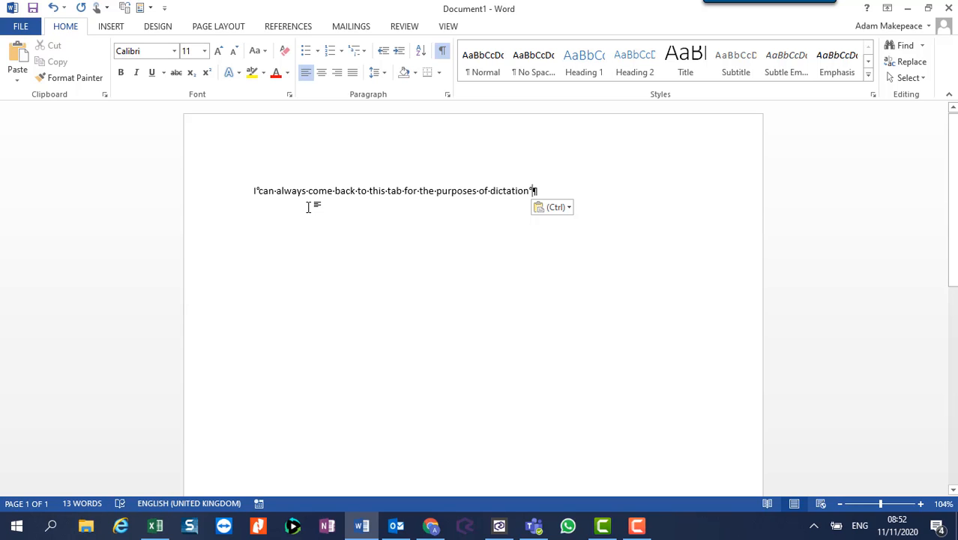
Step: Return to Document9 in Chrome and, after a blank line, dictate a paragraph about copying, pasting and repeating the process wherever text is needed
{"action": "left_click", "coordinate": [432, 525]}
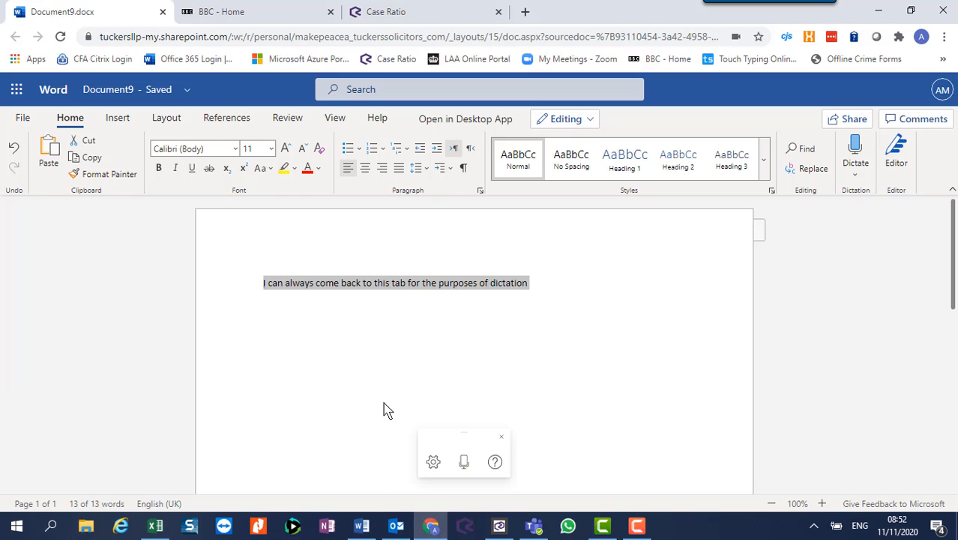
{"action": "left_click", "coordinate": [540, 286]}
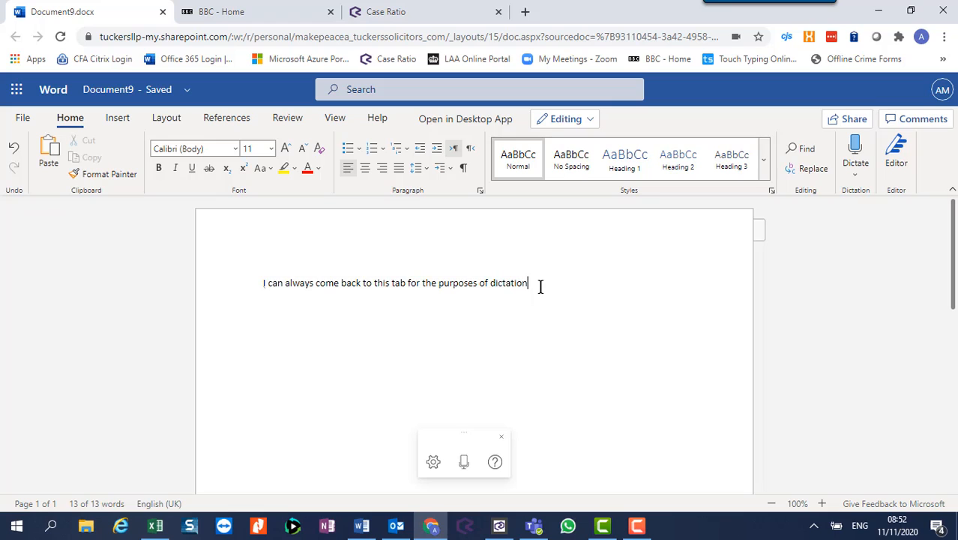
{"action": "key", "text": "Return"}
{"action": "key", "text": "Return"}
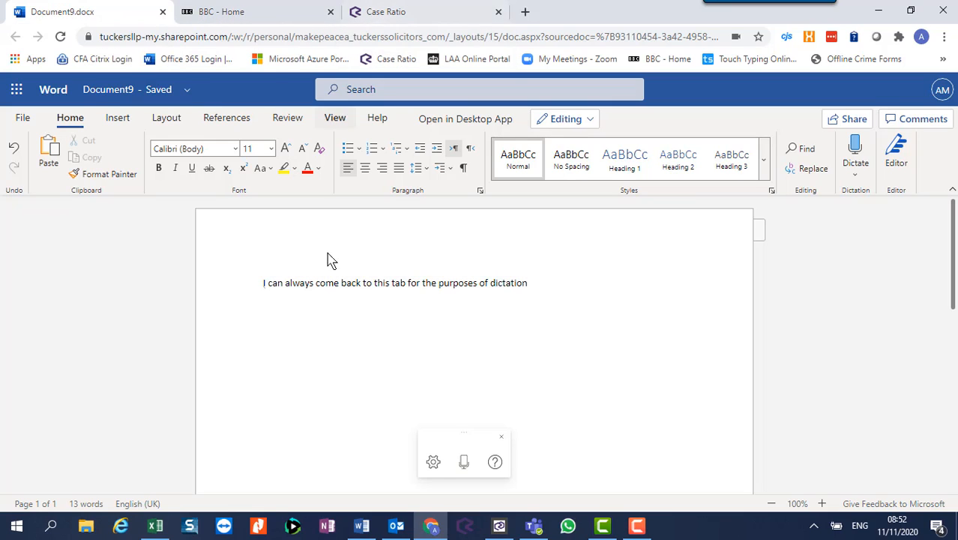
{"action": "left_click", "coordinate": [467, 469]}
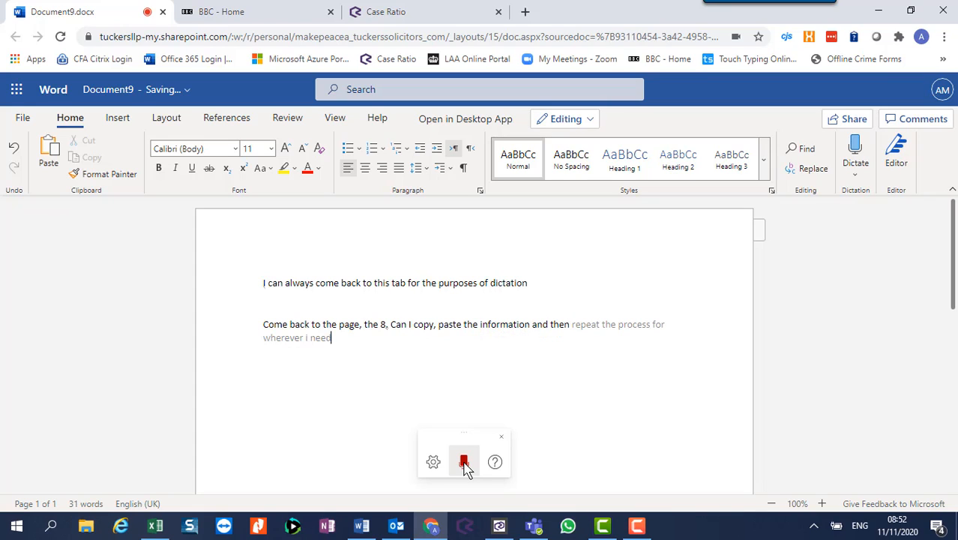
{"action": "left_click", "coordinate": [465, 465]}
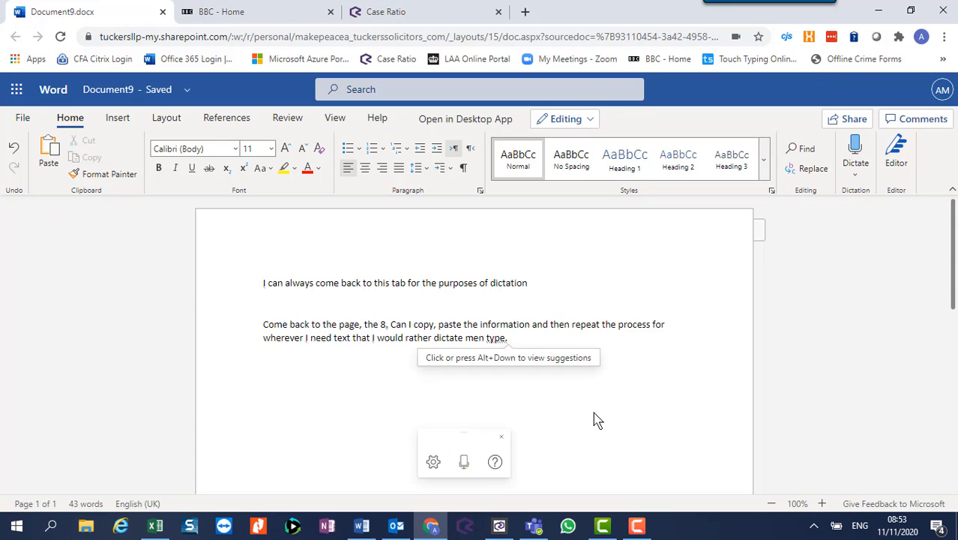